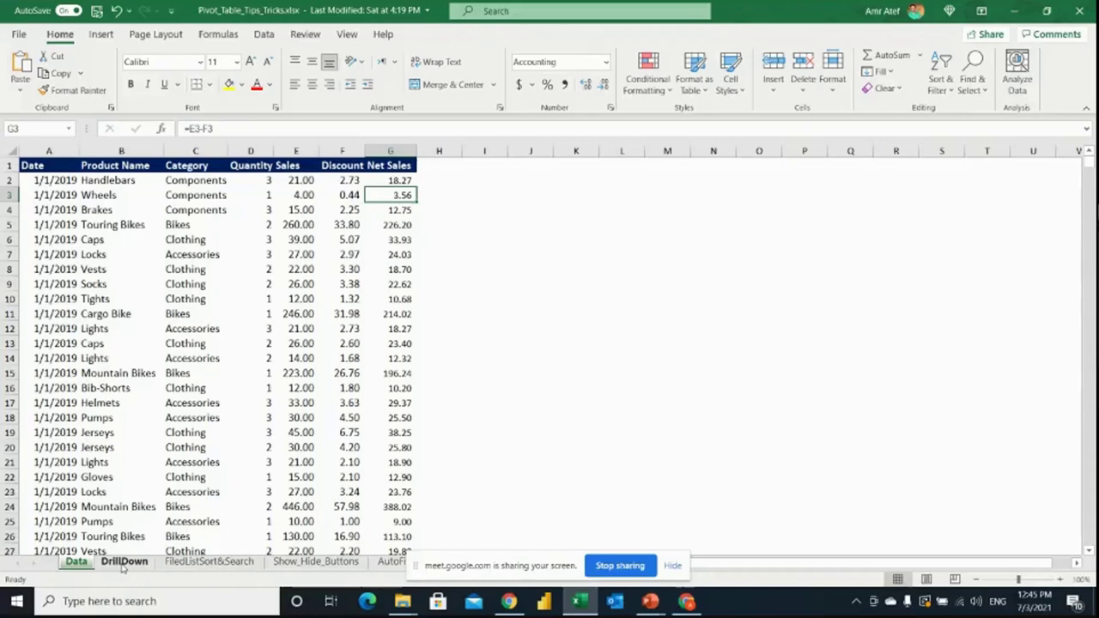
- Open the DrillDown sheet and examine the Bikes category's products and the quarterly net sales of Road Bikes in the PivotTable
left_click(123, 564)
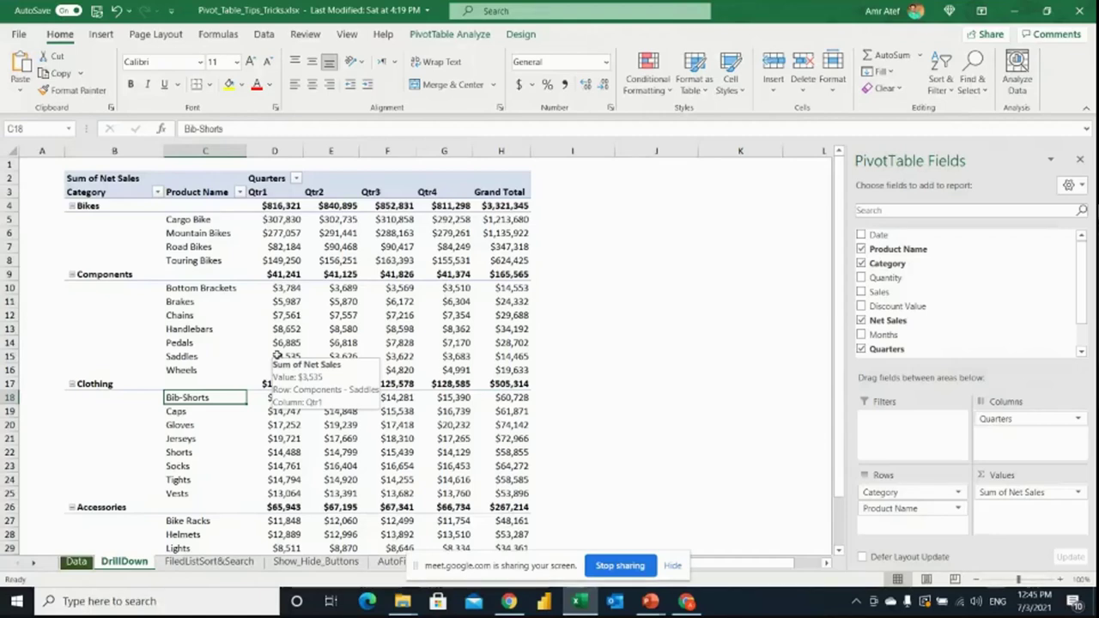
key("ctrl+s")
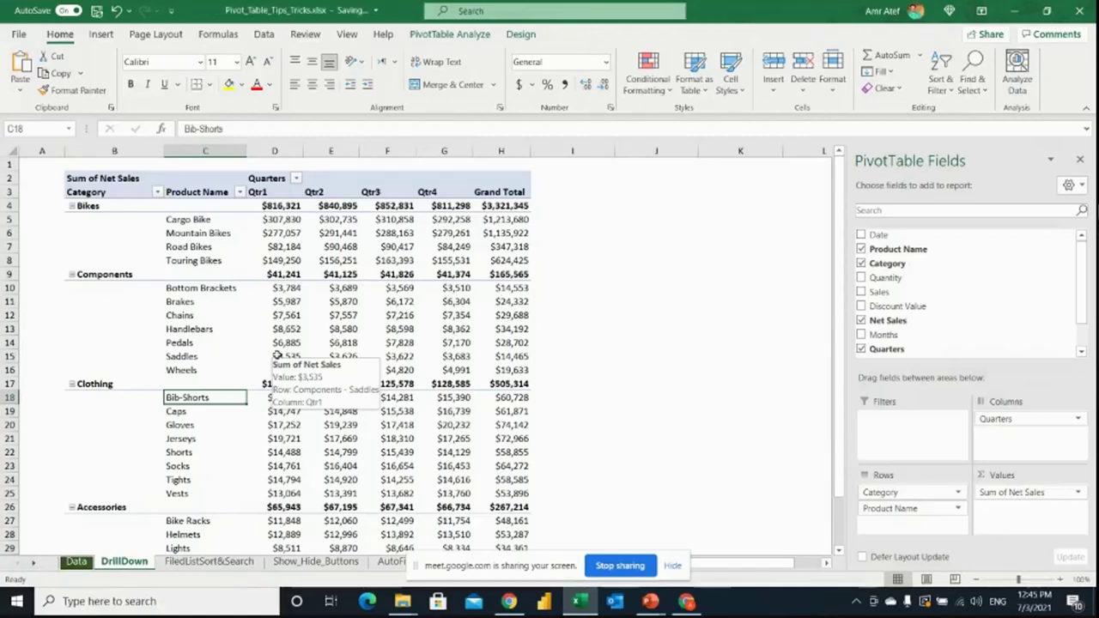
left_click(95, 207)
left_click(170, 219)
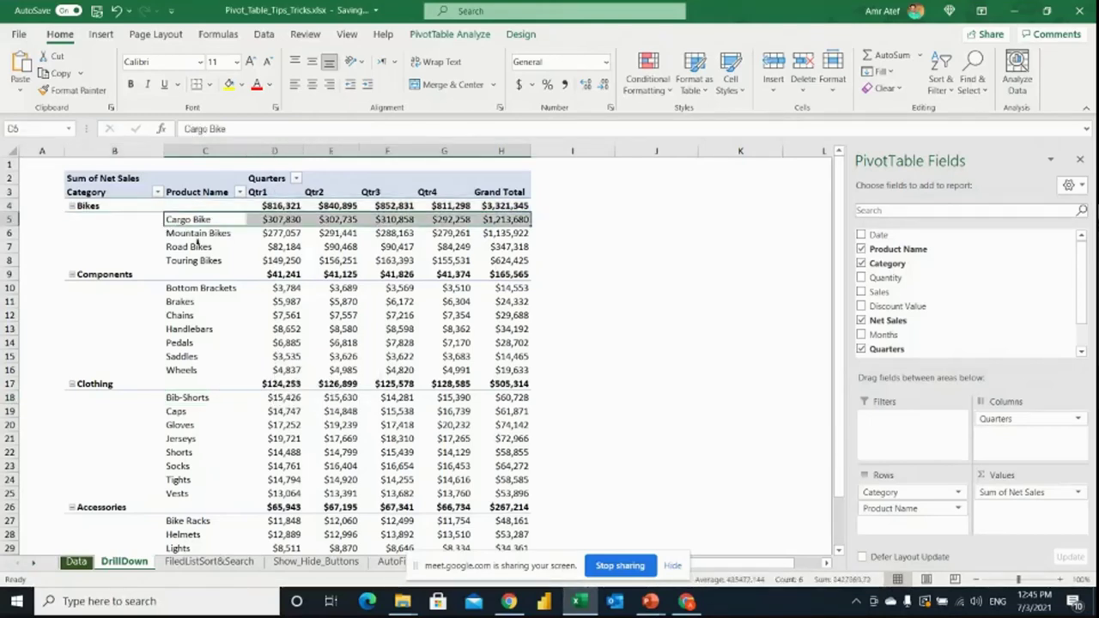
left_click(197, 235)
left_click(197, 247)
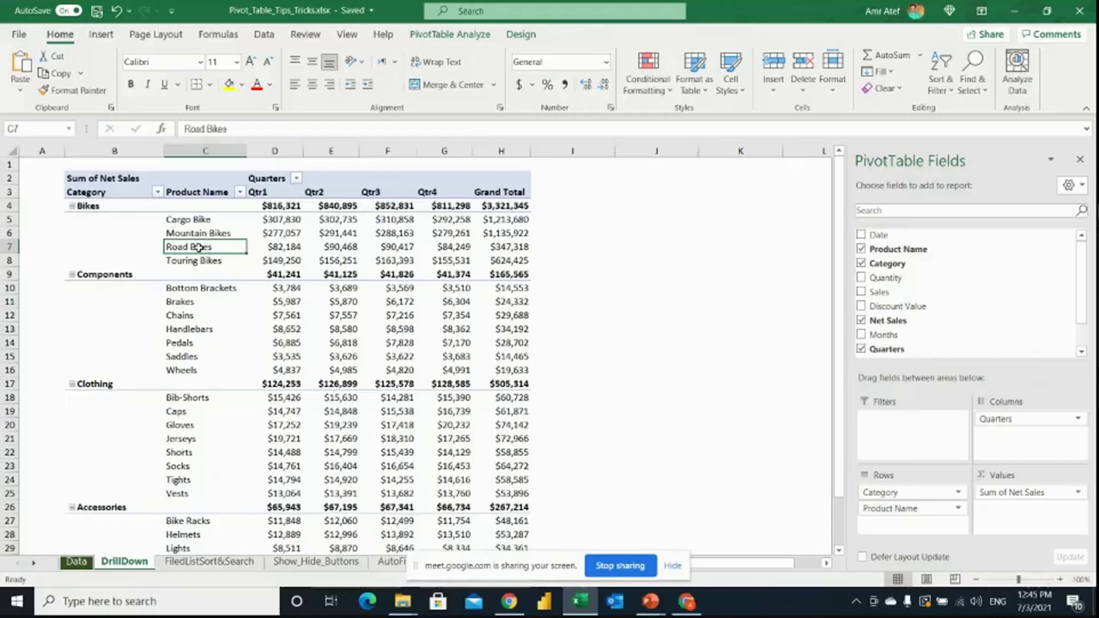
left_click(277, 247)
left_click(341, 249)
left_click(401, 249)
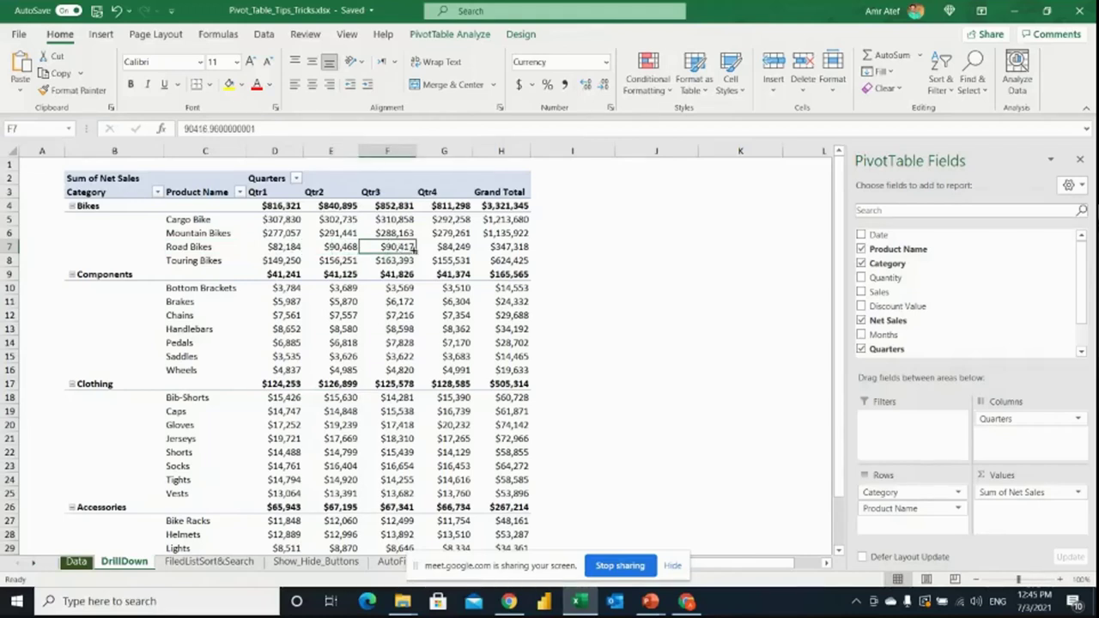
- Drill down into the Road Bikes Qtr4 net sales value to extract its source records, and autofit the Date column
left_click(453, 251)
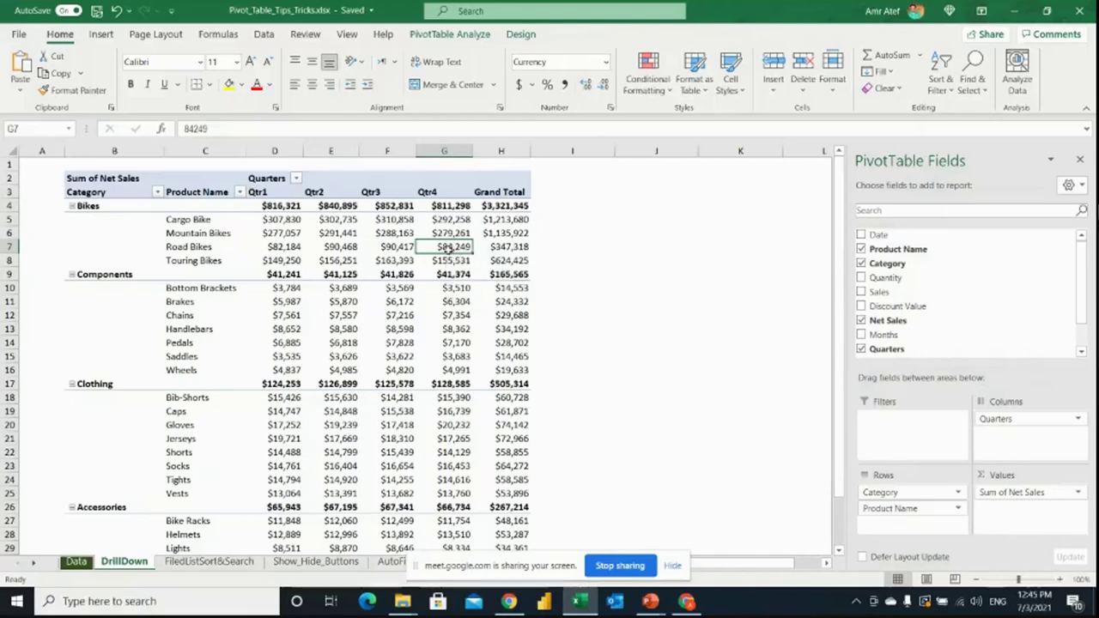
double_click(446, 249)
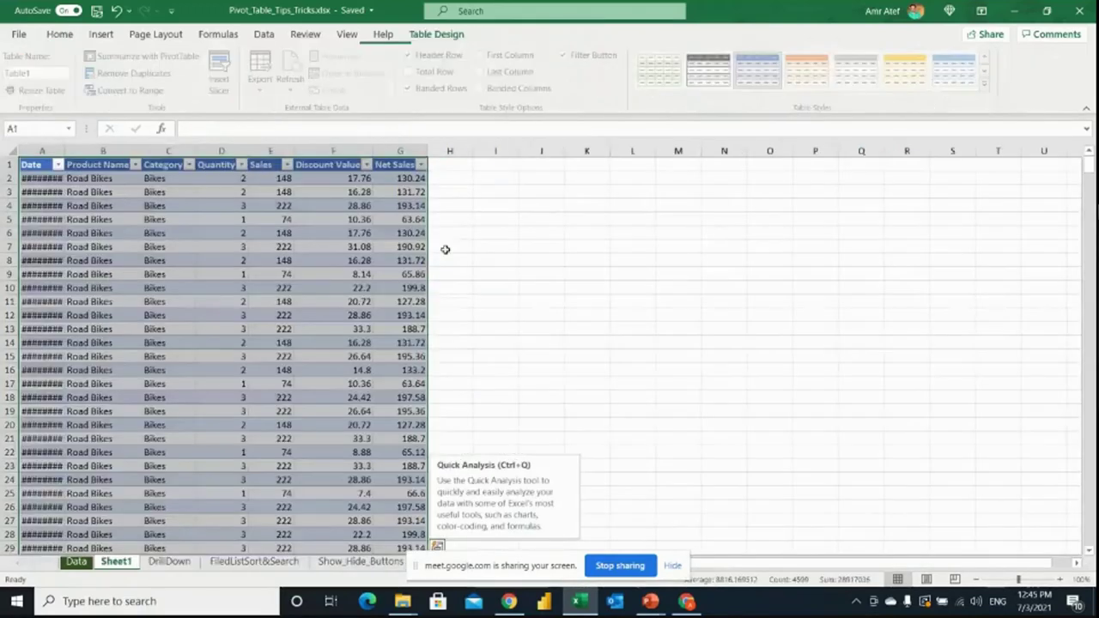
double_click(65, 151)
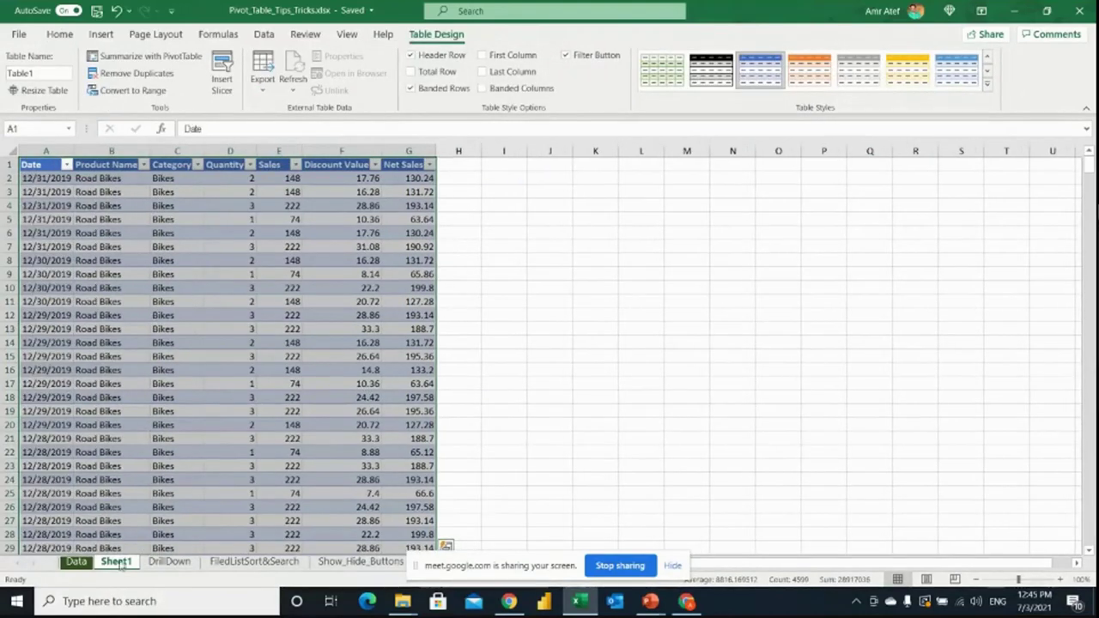
left_click(387, 235)
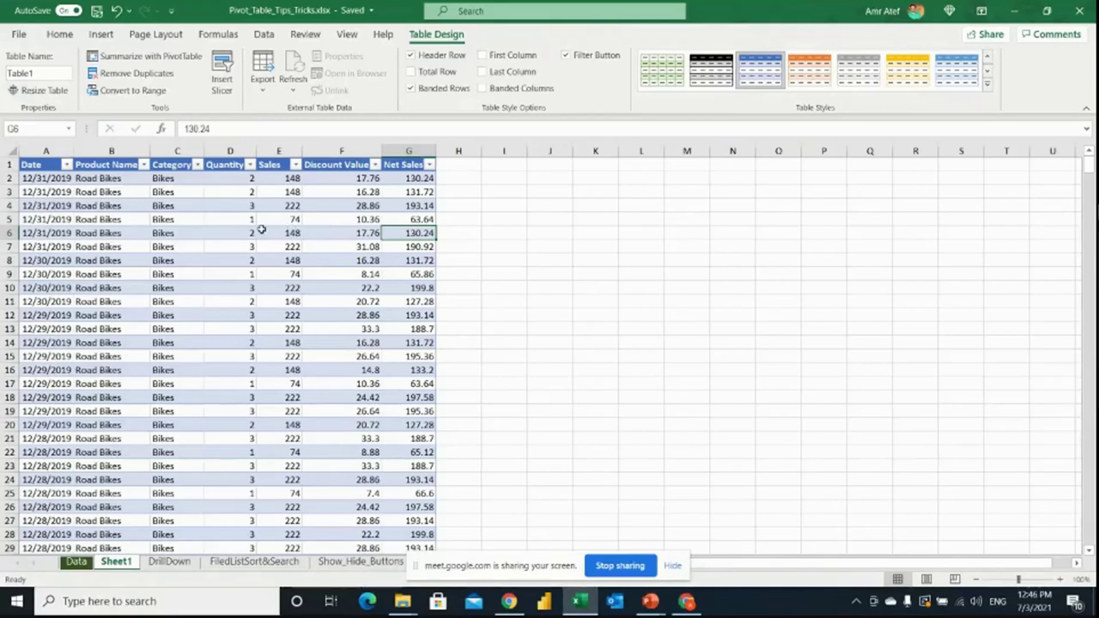
- Check which values the Product Name, Category and Date filters of the extracted table offer, leaving the table unfiltered
left_click(121, 179)
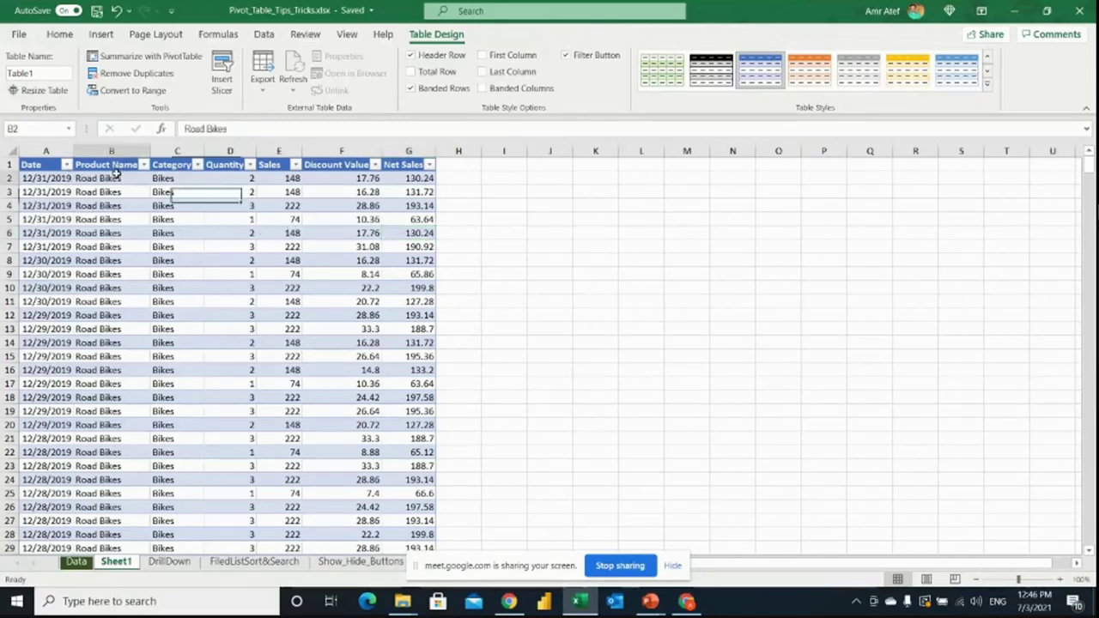
left_click(144, 164)
left_click(216, 296)
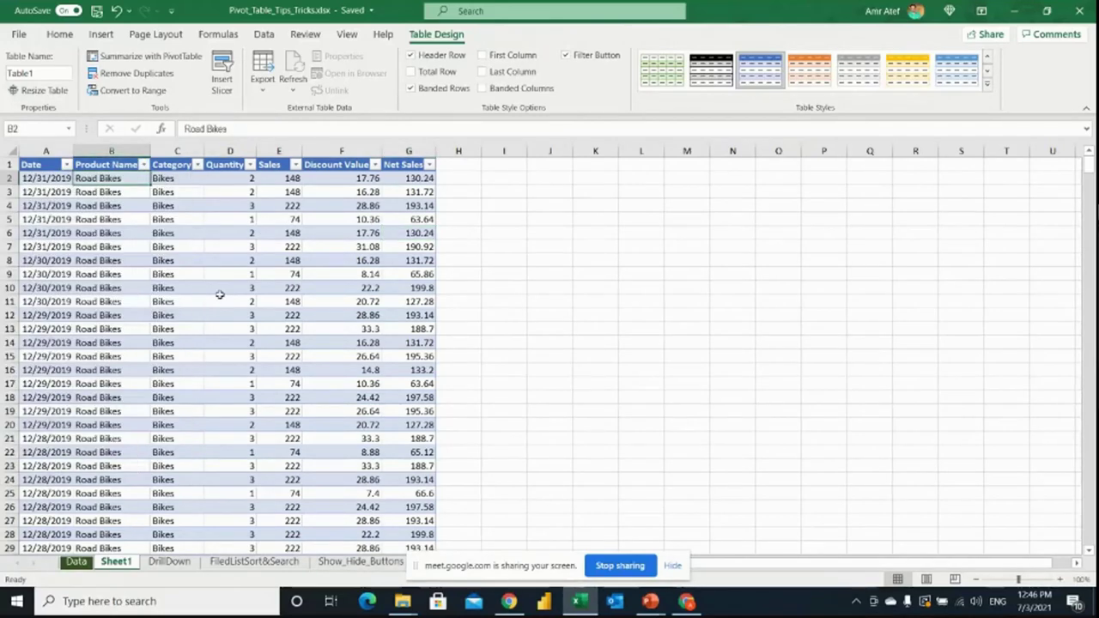
left_click(197, 164)
left_click(233, 282)
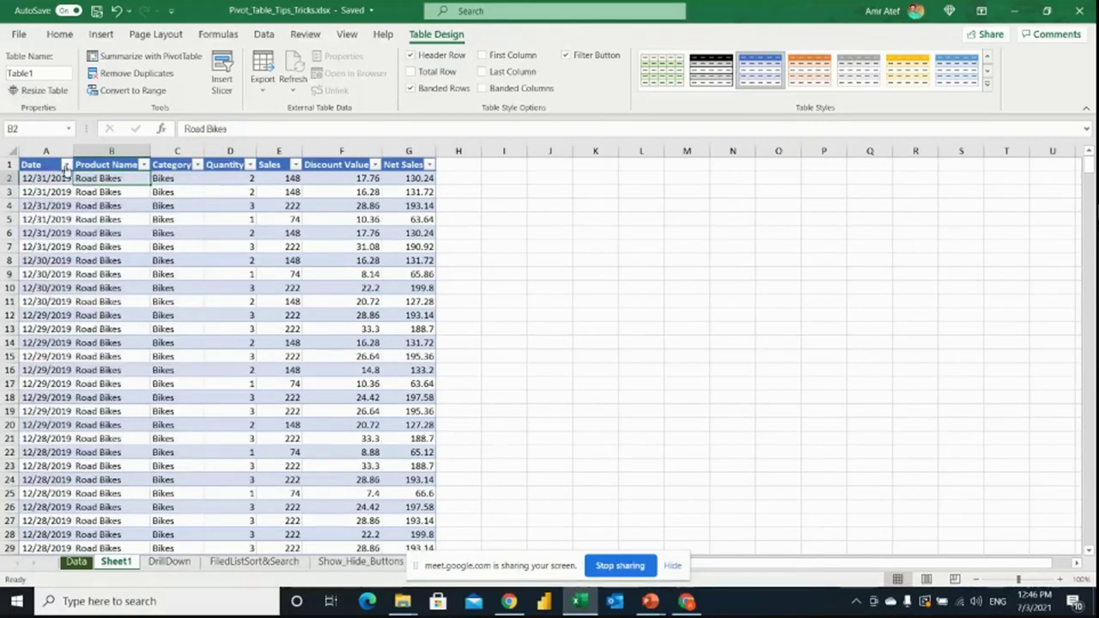
left_click(66, 164)
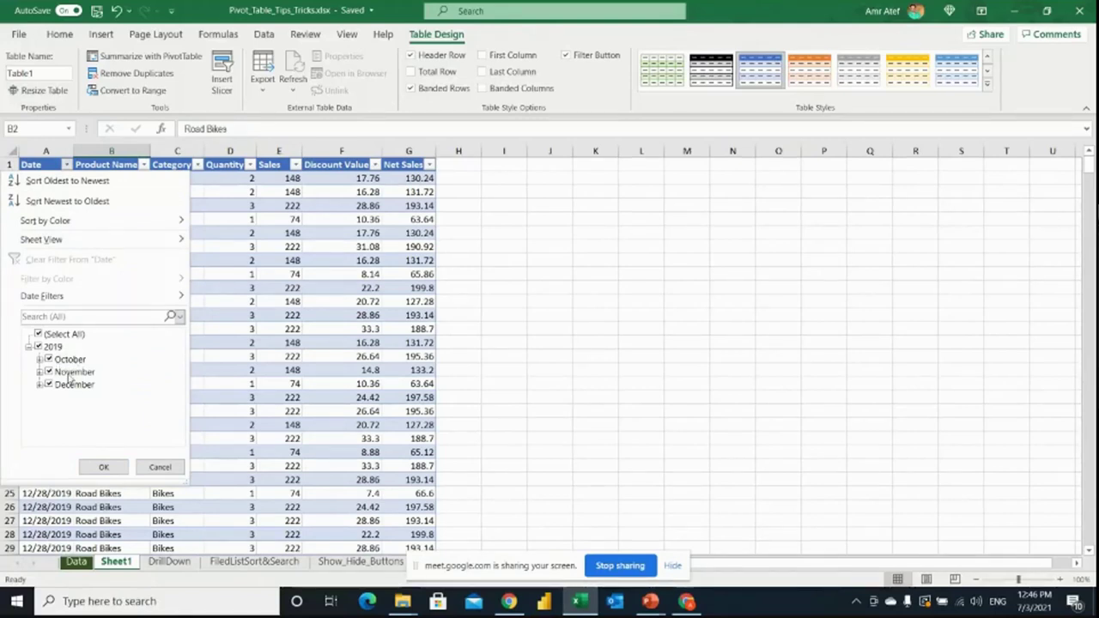
left_click(103, 467)
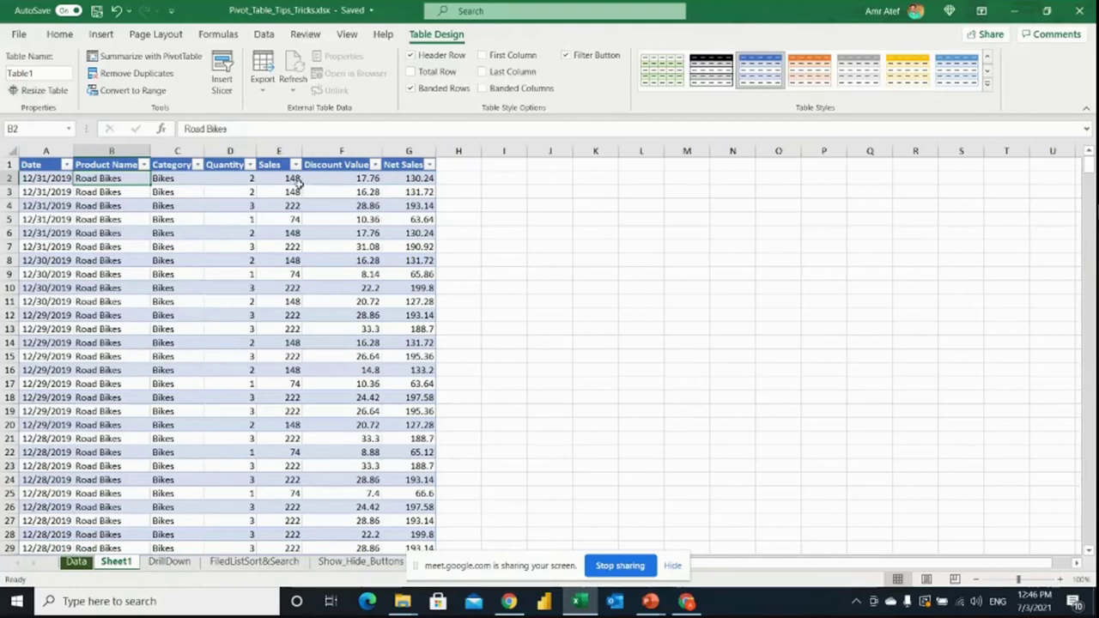
- Examine the Sales, Discount Value and Net Sales amounts of the extracted table's first record
left_click_drag(292, 180, 317, 195)
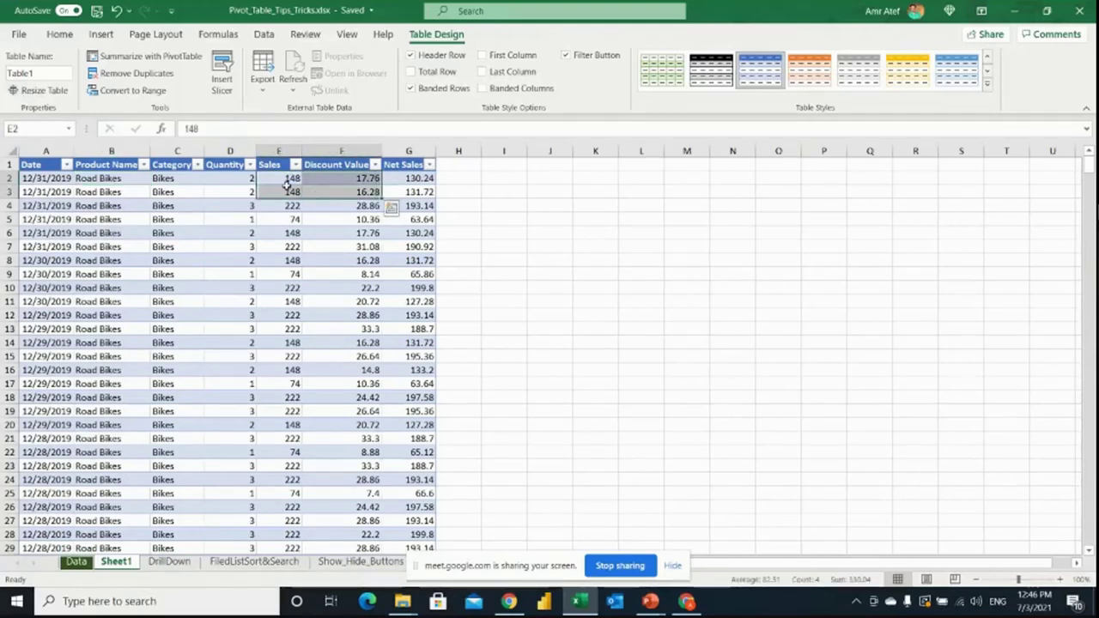
left_click(291, 179)
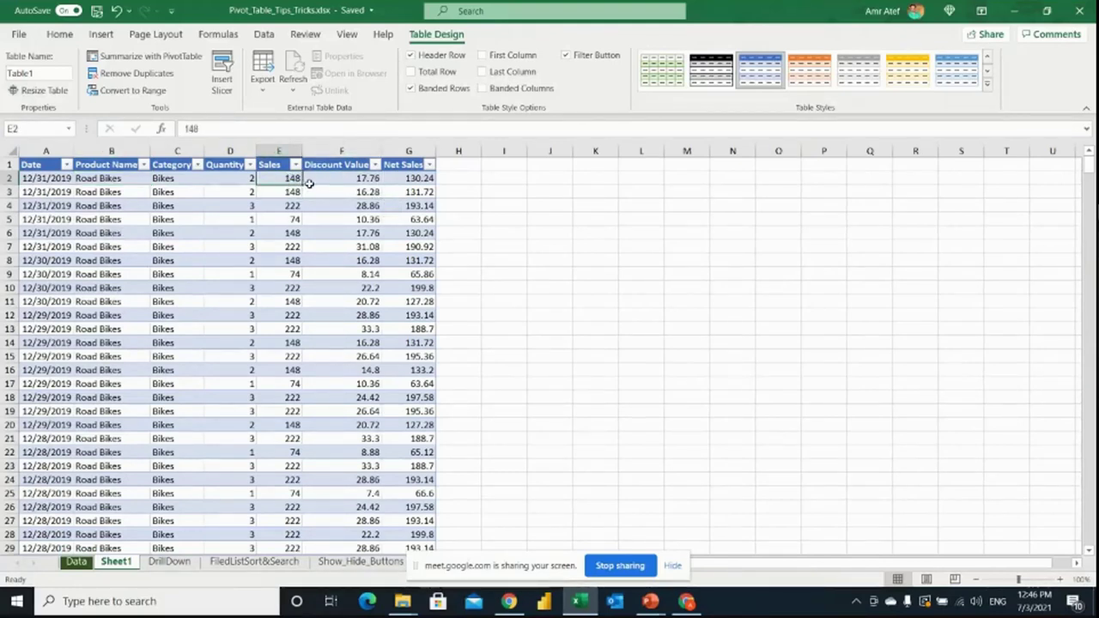
key("Left")
key("Right")
left_click(376, 178)
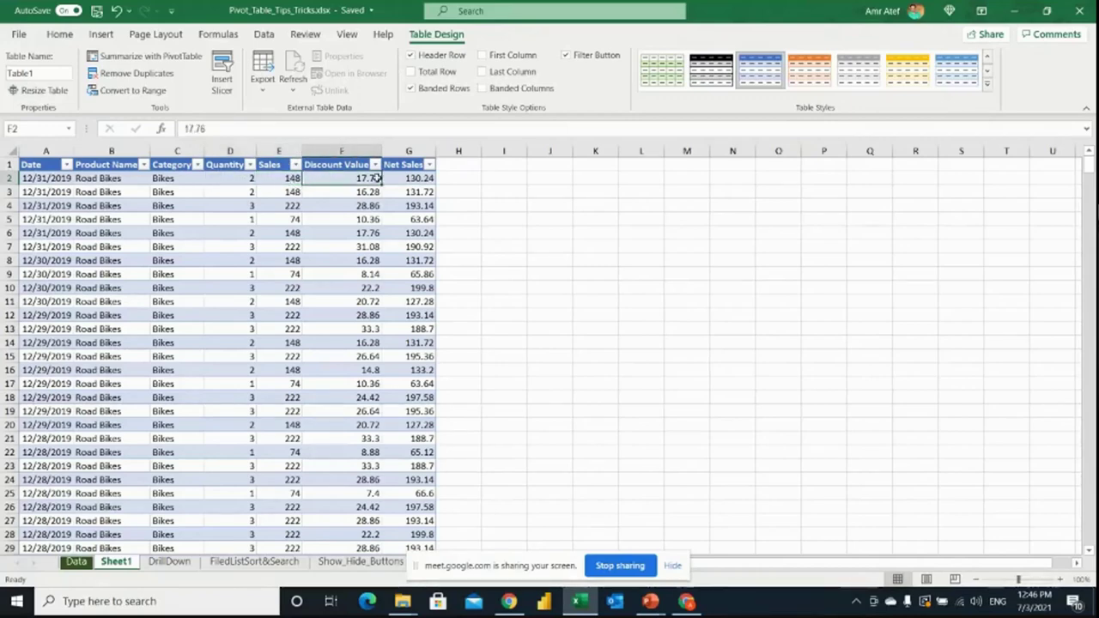
left_click(411, 178)
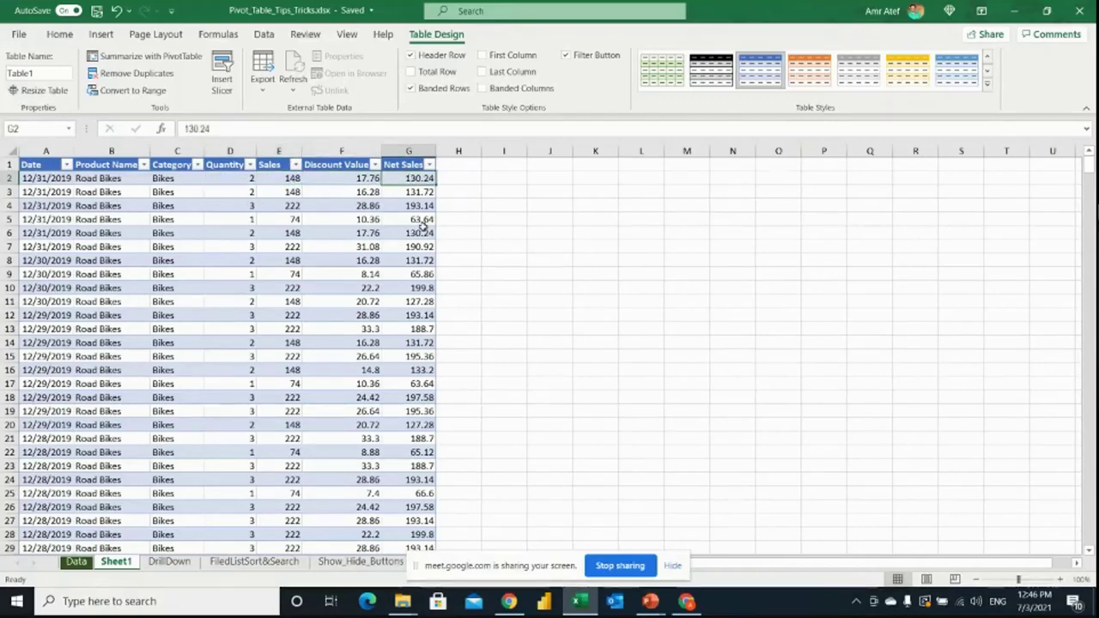
- Review the last records at the end of the extracted table's Net Sales column and return to the first rows
key("ctrl+Down")
key("Down")
key("Up")
key("Up")
key("Up")
key("Up")
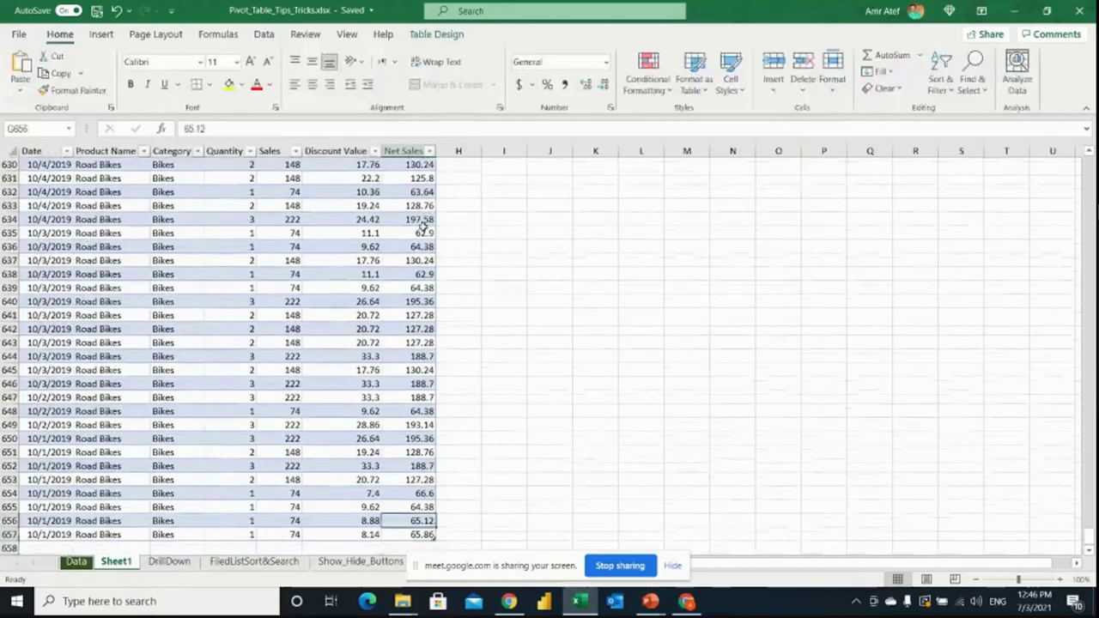
key("ctrl+Up")
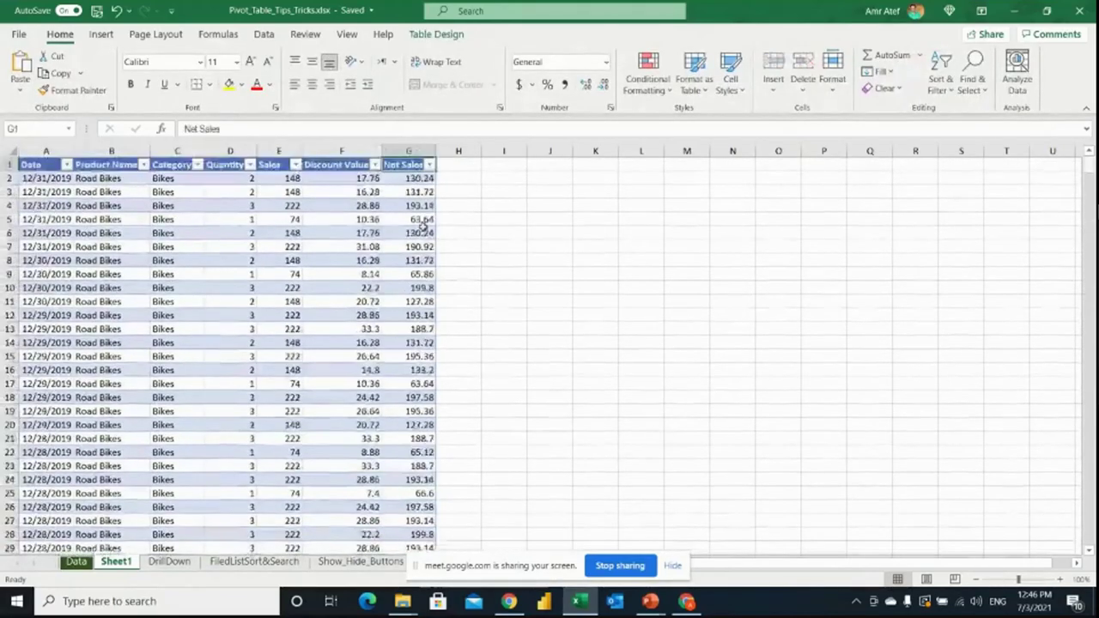
key("Down")
key("Left")
key("Left")
key("Down")
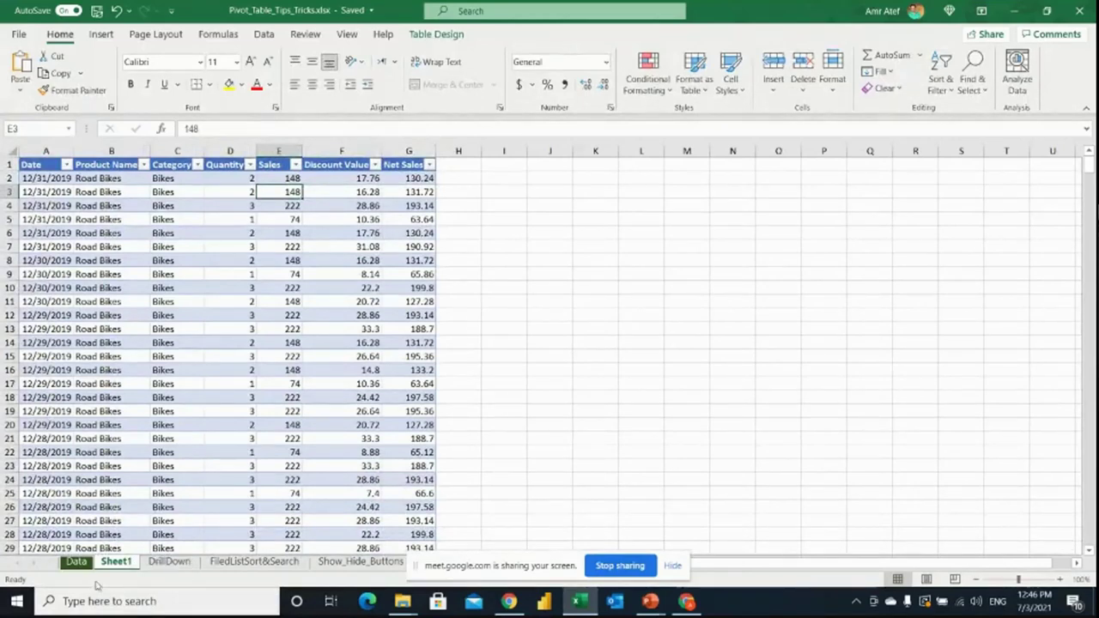
- Move Sheet1 directly after the FiledListSort&Search sheet and rename it Q4RoadBikes
left_click_drag(114, 567, 316, 566)
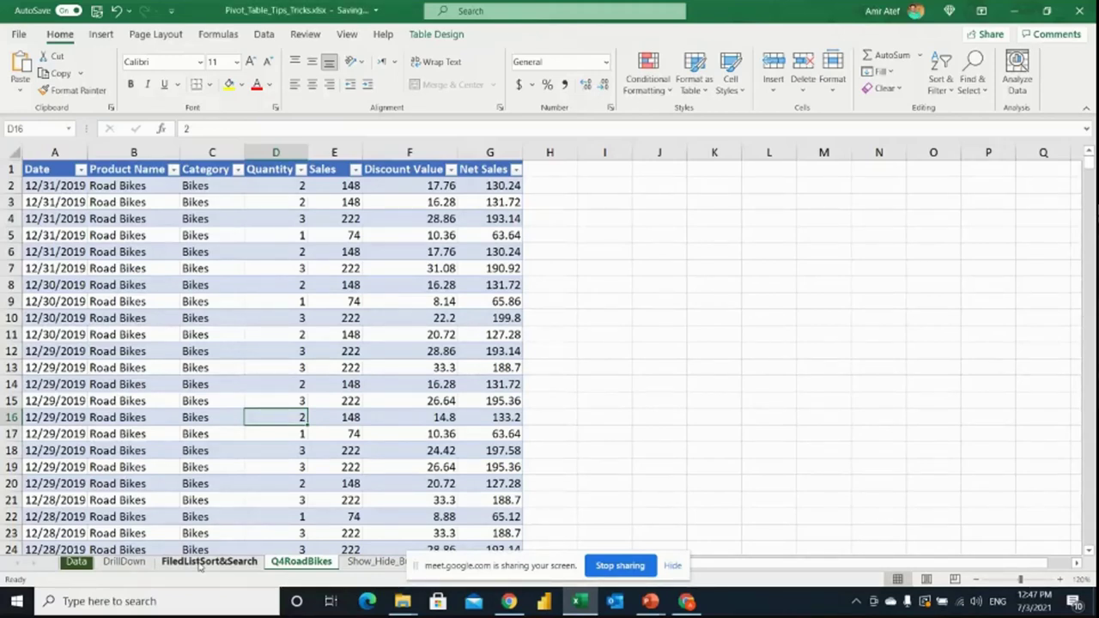
- Begin creating a PivotTable at cell C10 of the FiledListSort&Search sheet
left_click(200, 562)
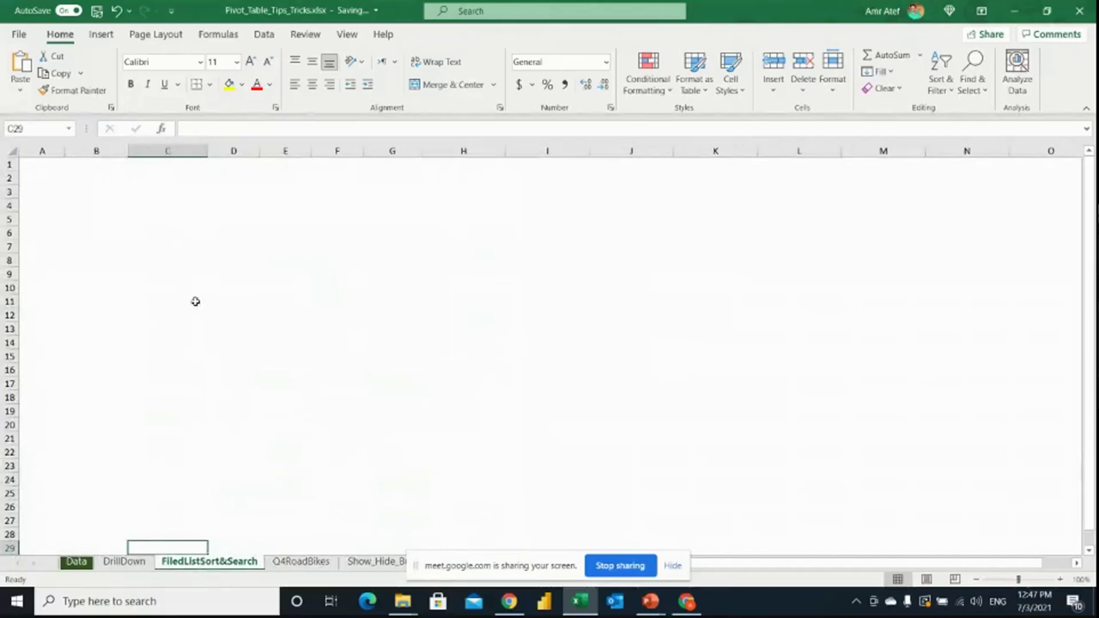
left_click(1062, 581)
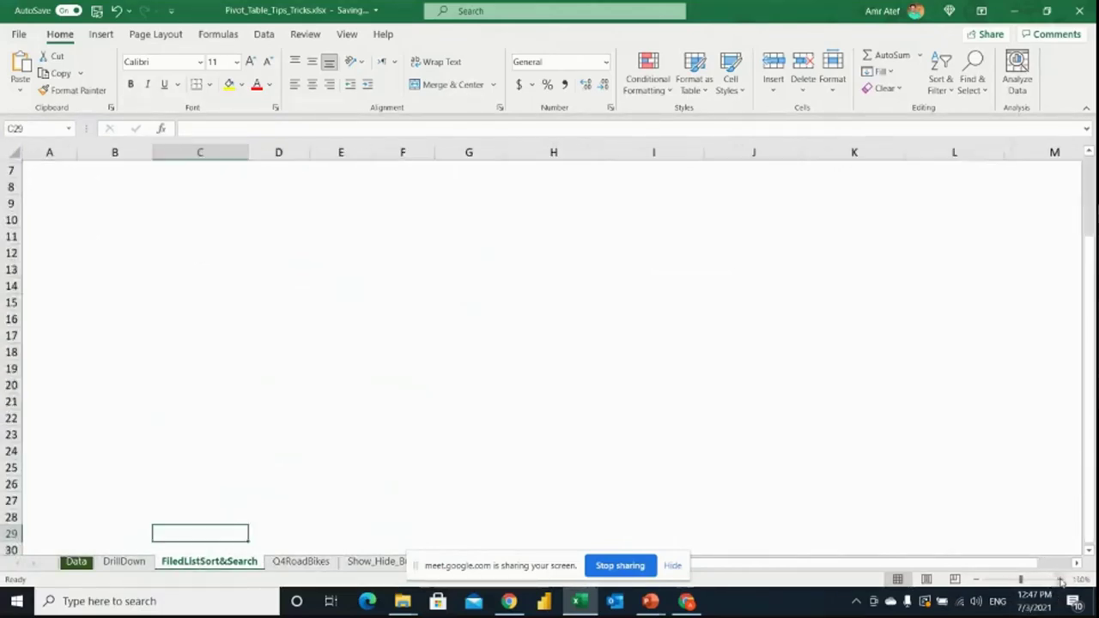
left_click(204, 220)
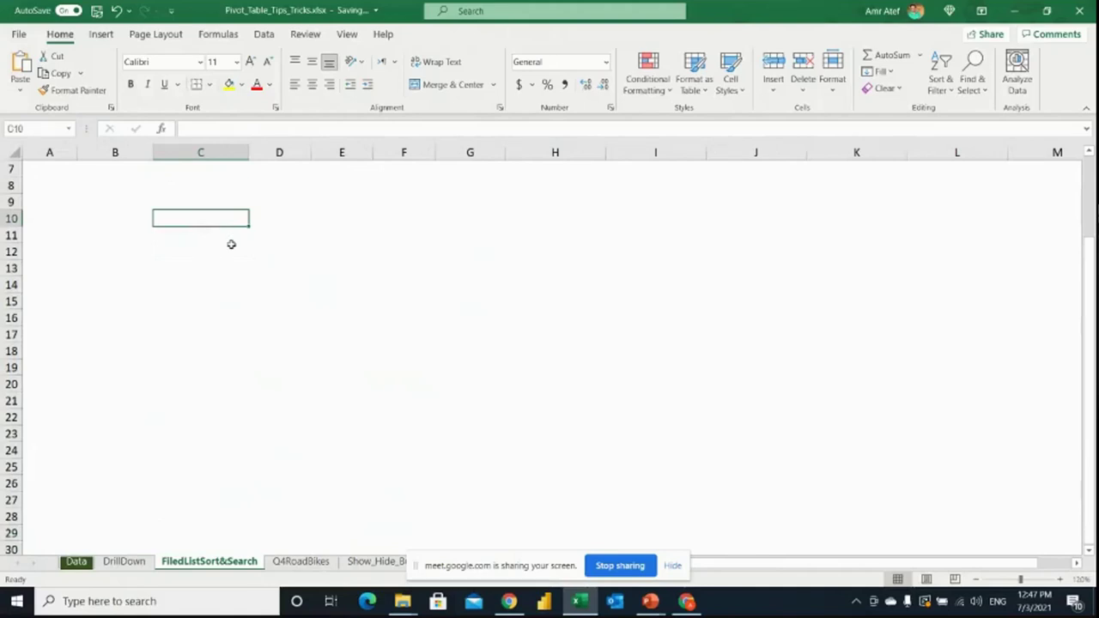
left_click(101, 39)
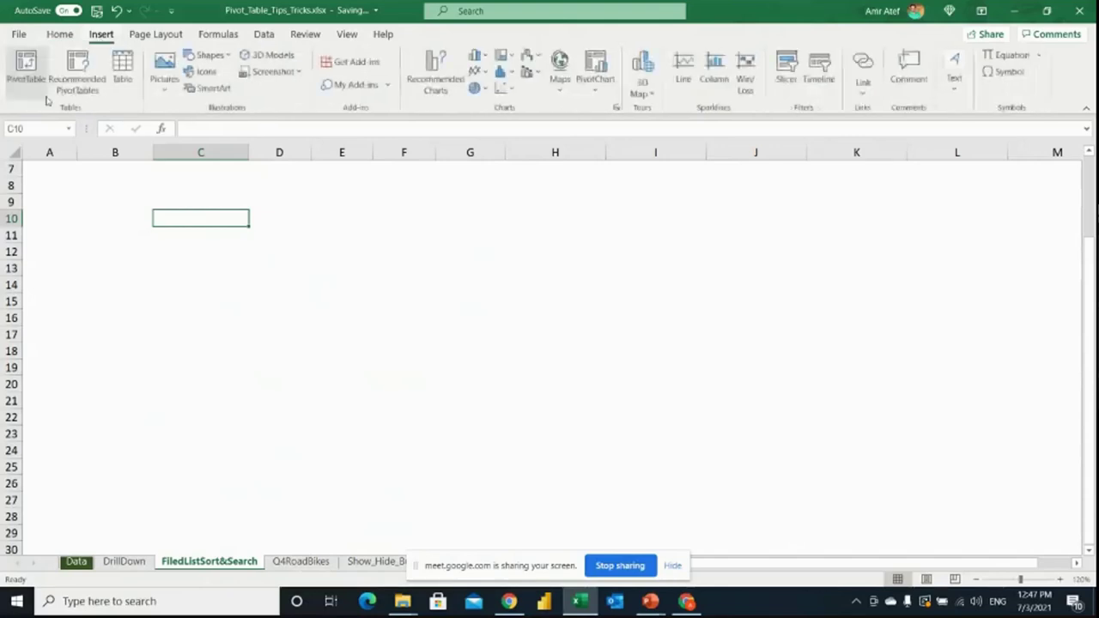
left_click(38, 91)
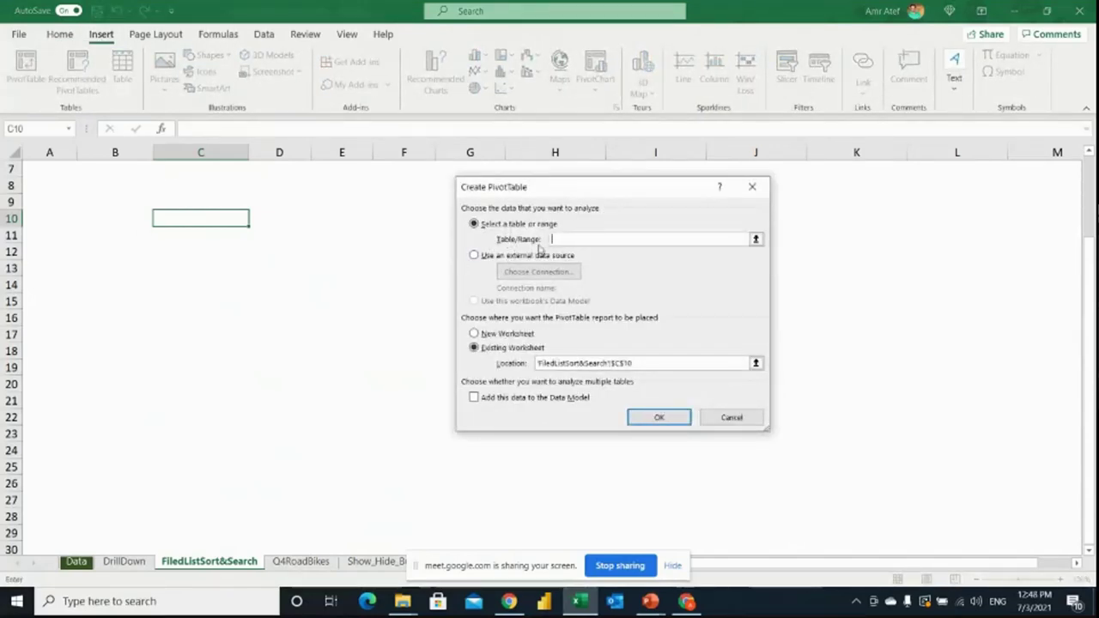
- Use the full data range Data!$A$1:$G$69727 as the PivotTable's source and create it on the existing worksheet
left_click(755, 240)
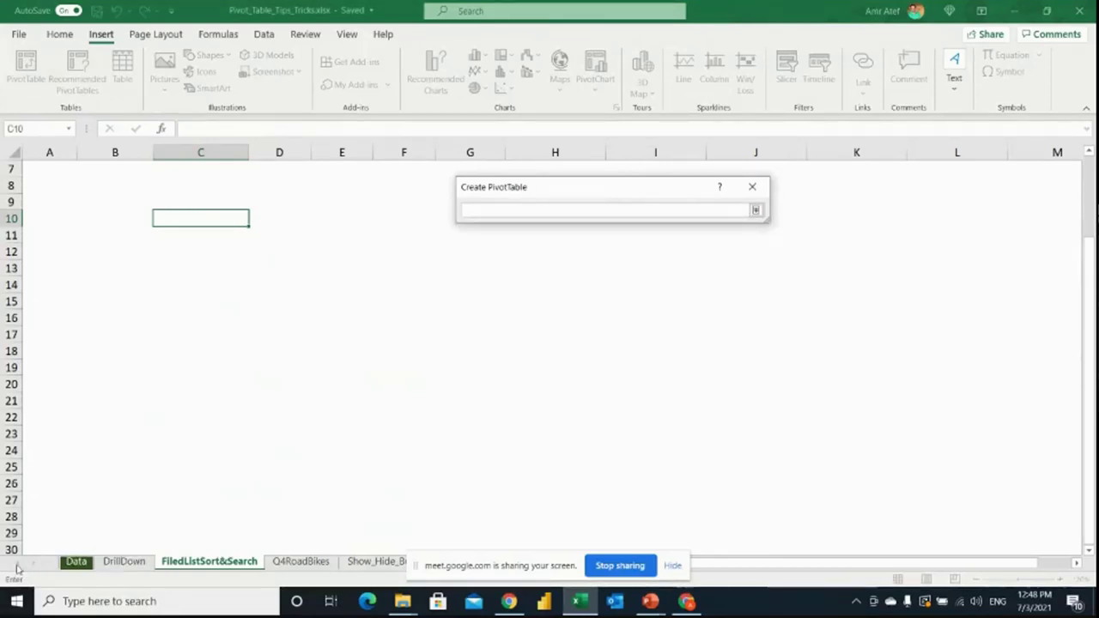
left_click(74, 564)
left_click(155, 292)
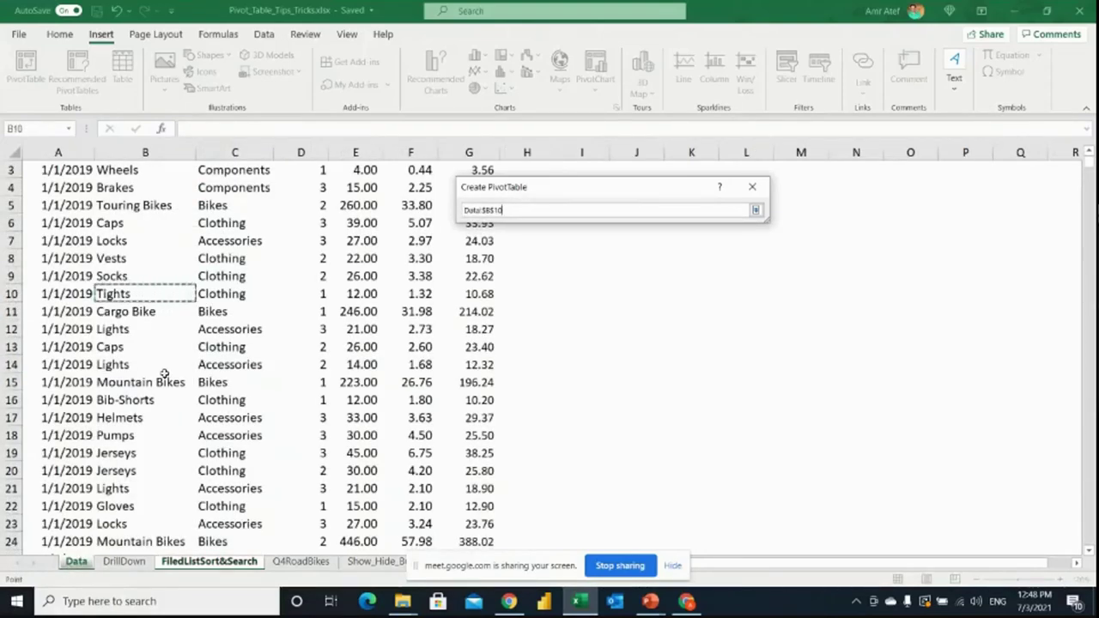
key("ctrl+a")
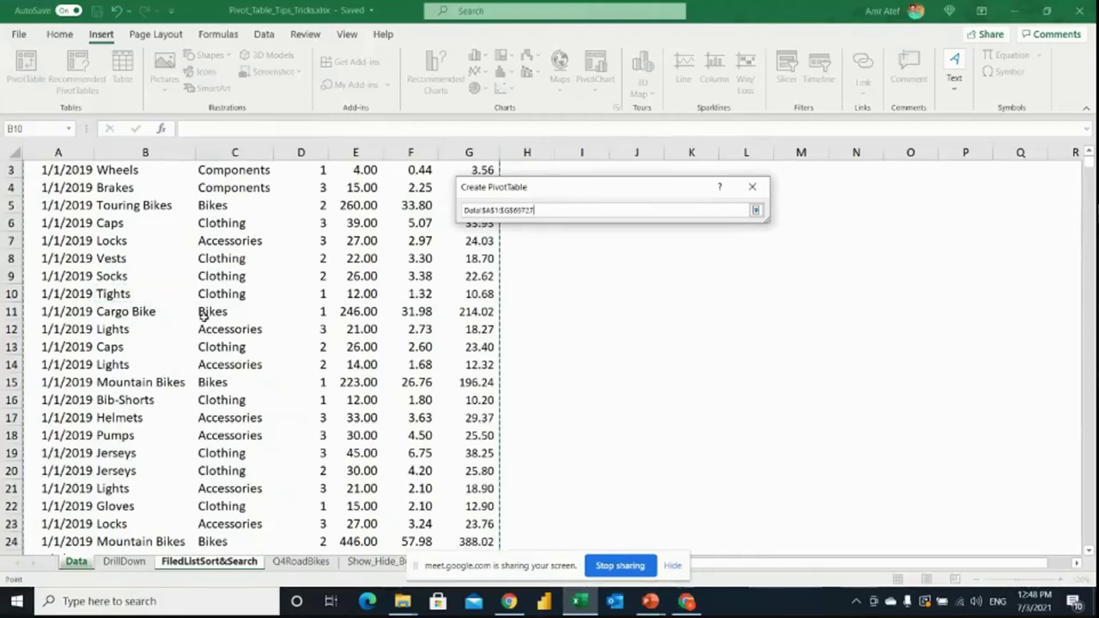
scroll(203, 315, "up", 1)
scroll(203, 315, "down", 5)
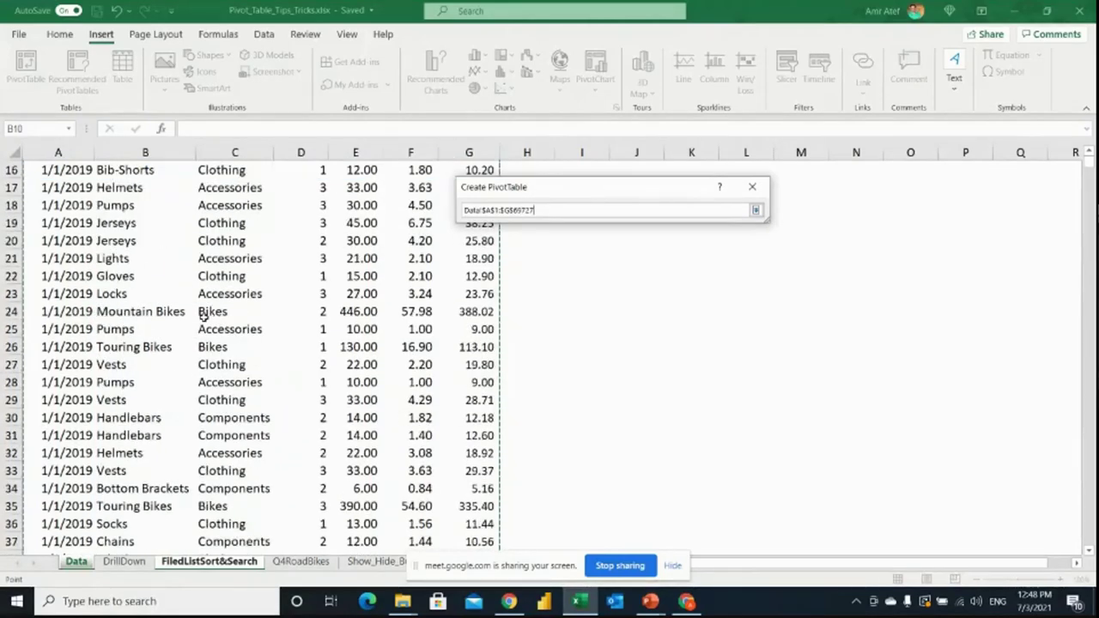
scroll(202, 315, "down", 11)
scroll(203, 315, "up", 11)
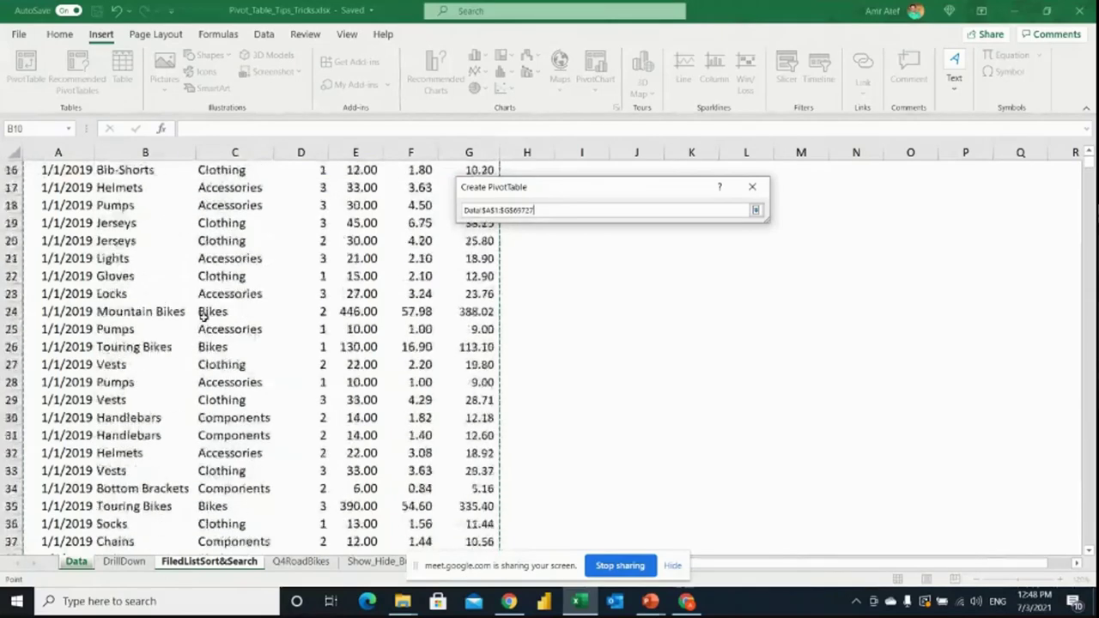
scroll(202, 316, "up", 5)
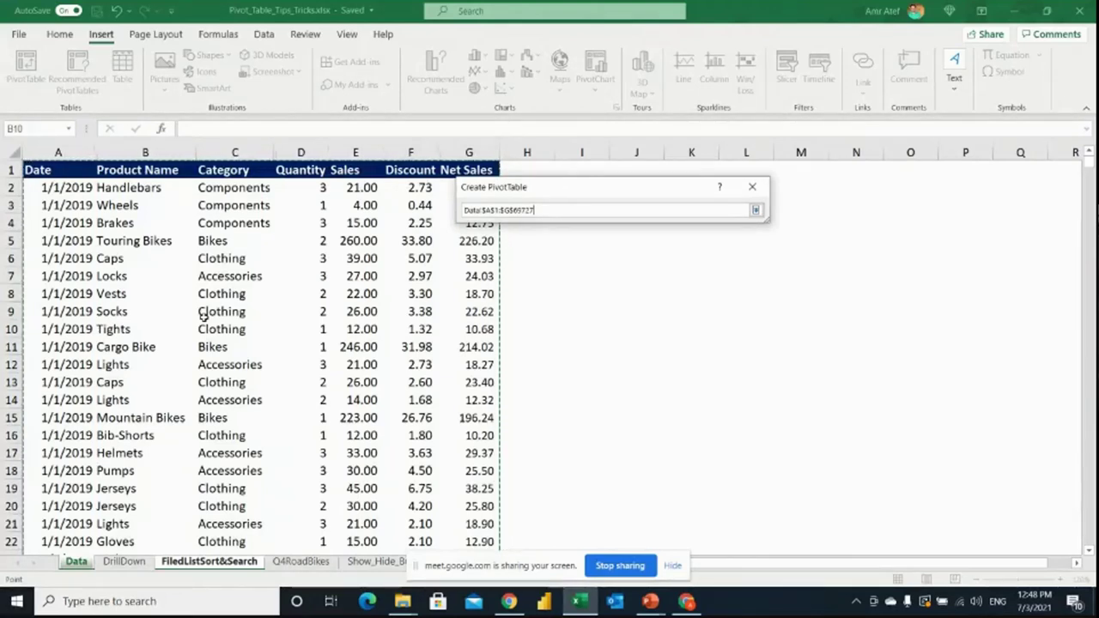
left_click(756, 209)
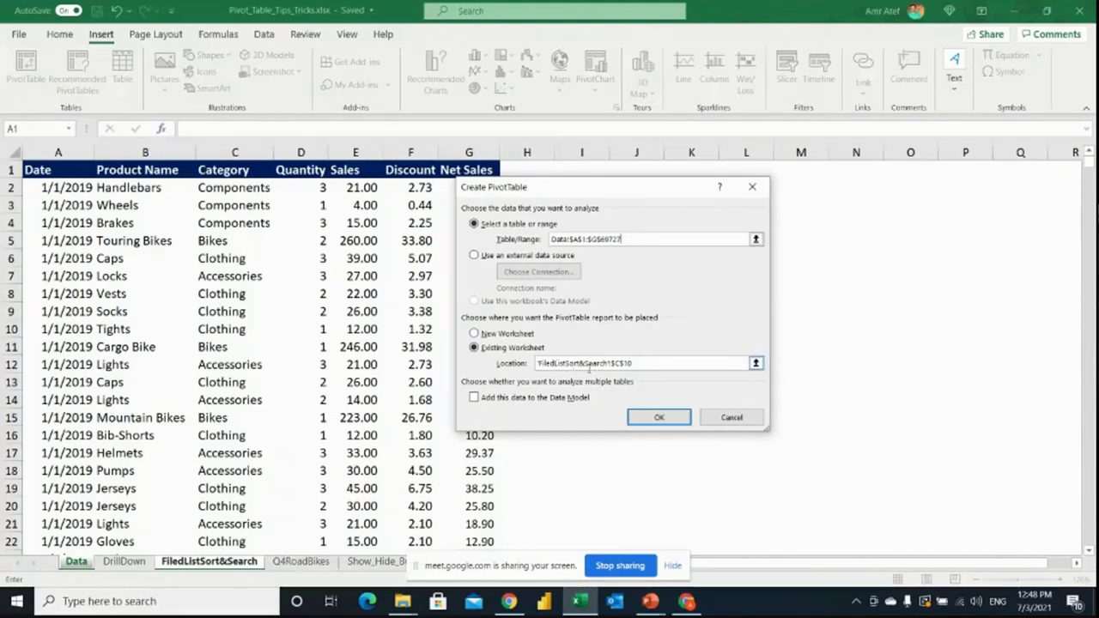
left_click(658, 417)
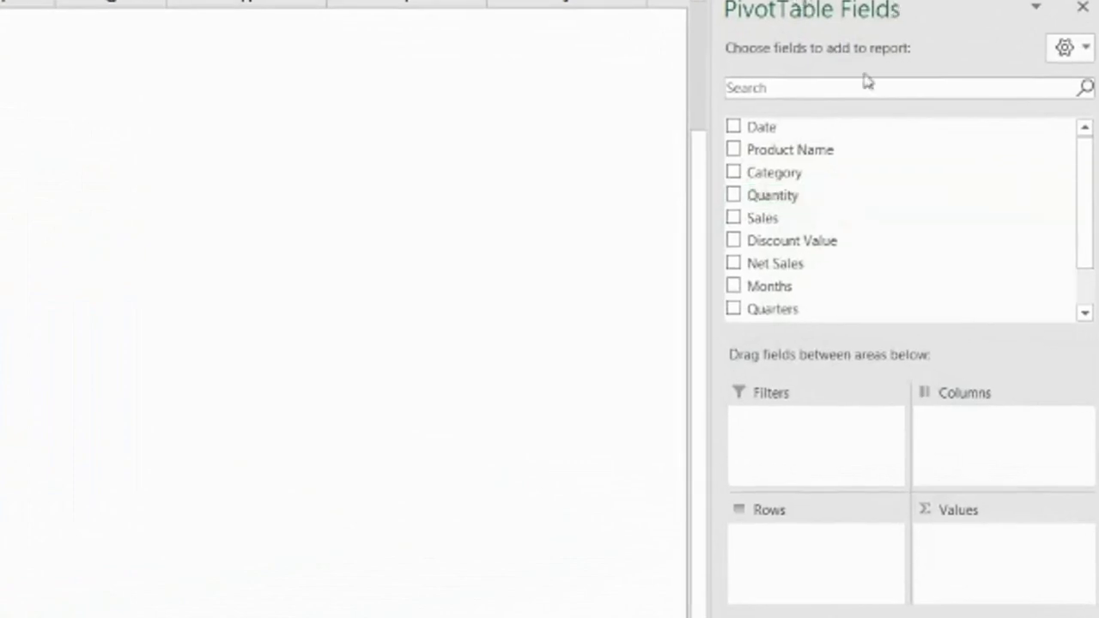
- Search the PivotTable's field list for "q", place Quantity in Values and Quarters in Columns, and clear the search
left_click(810, 88)
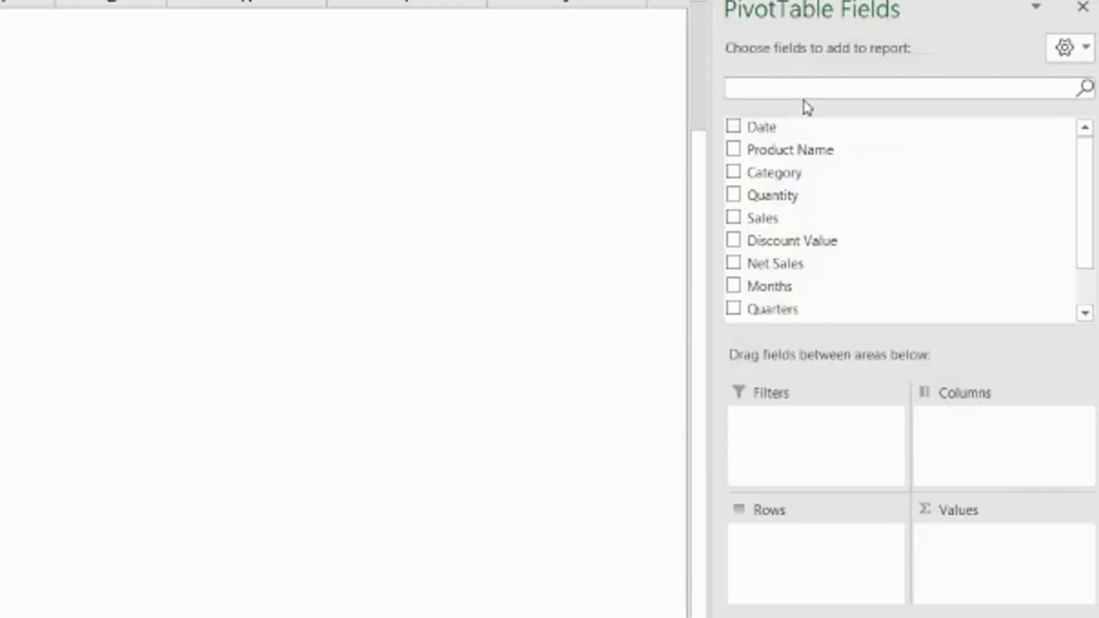
type("q")
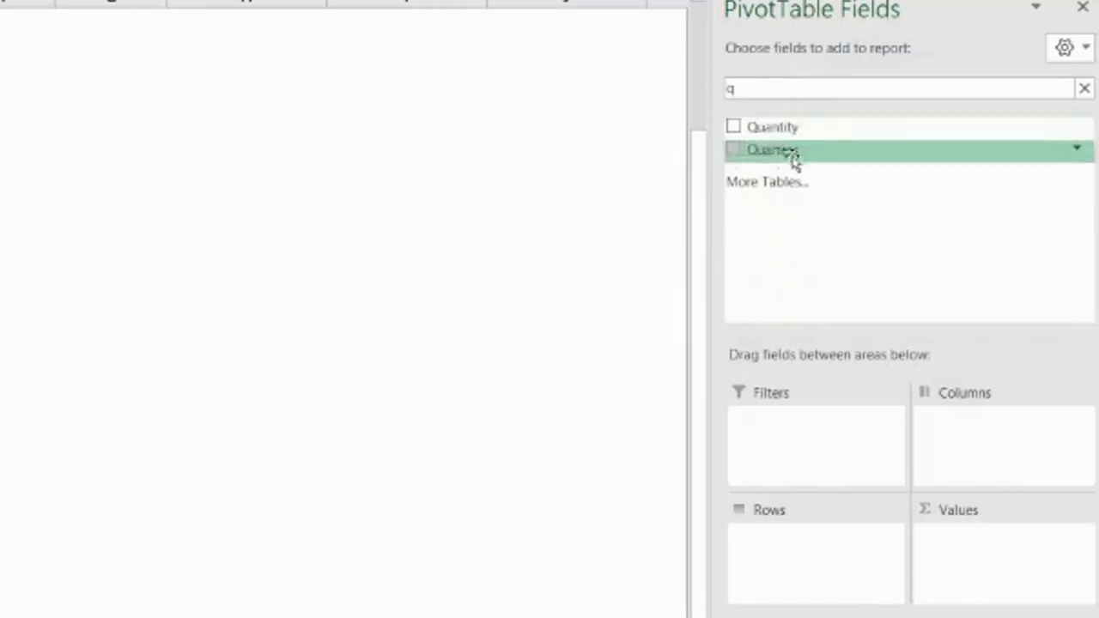
left_click_drag(807, 129, 1046, 553)
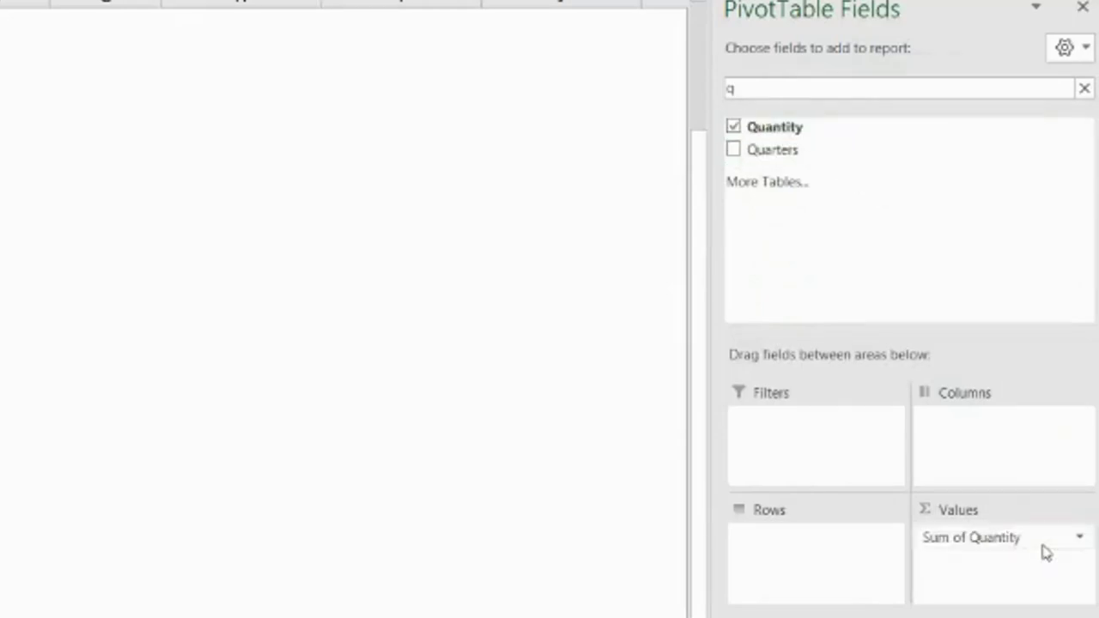
left_click_drag(795, 152, 1045, 434)
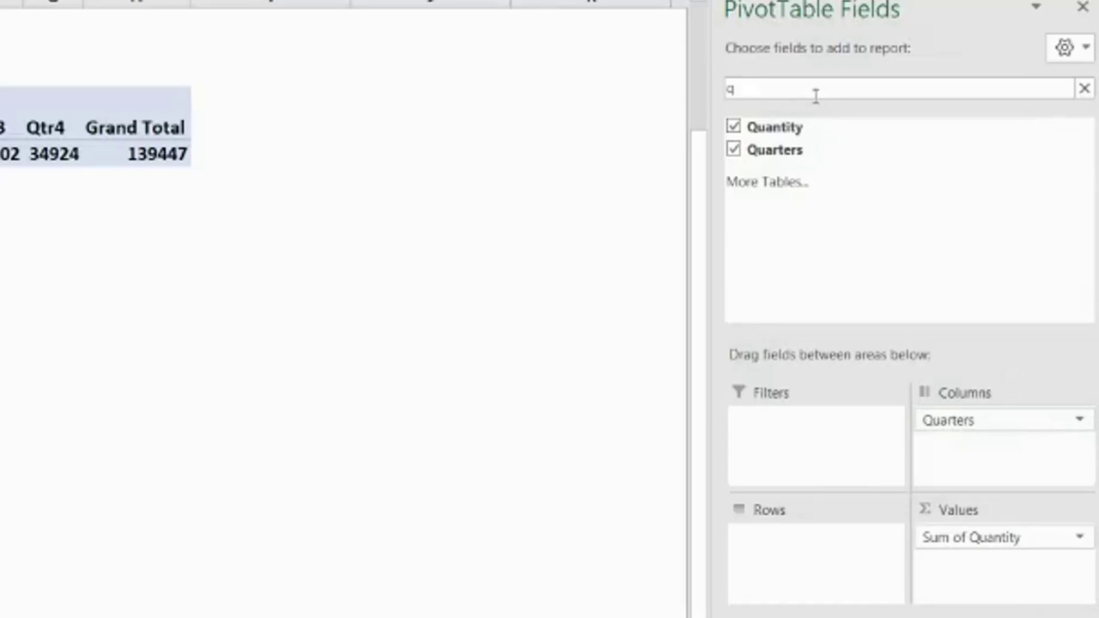
key("BackSpace")
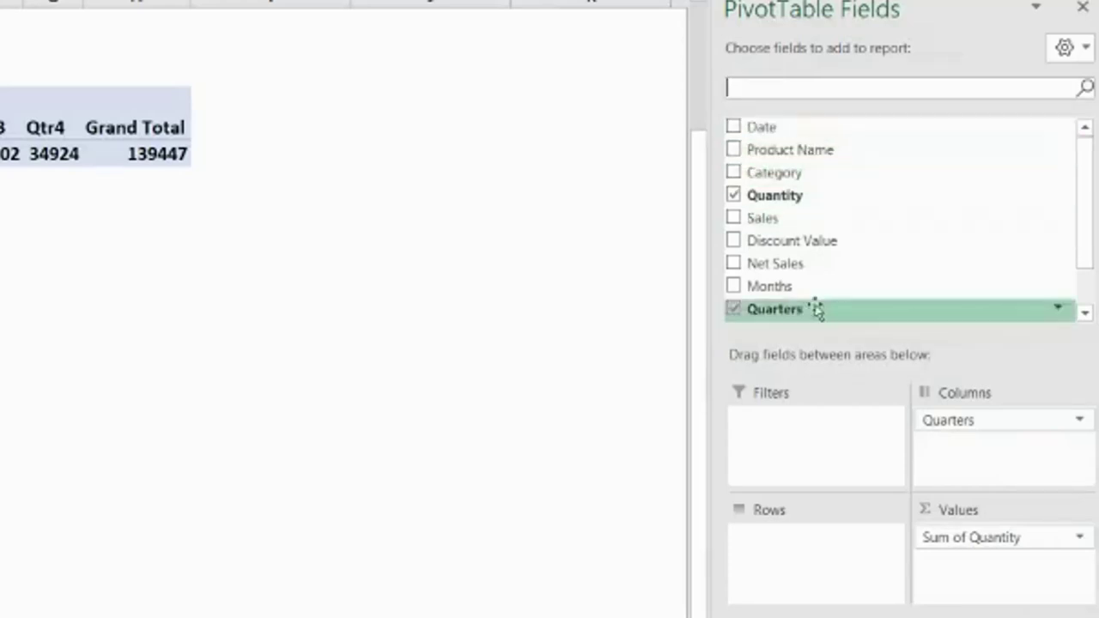
- Check the Data sheet's column order, sort the FiledListSort&Search PivotTable's field list A to Z, and add Category to Rows
scroll(814, 308, "down", 1)
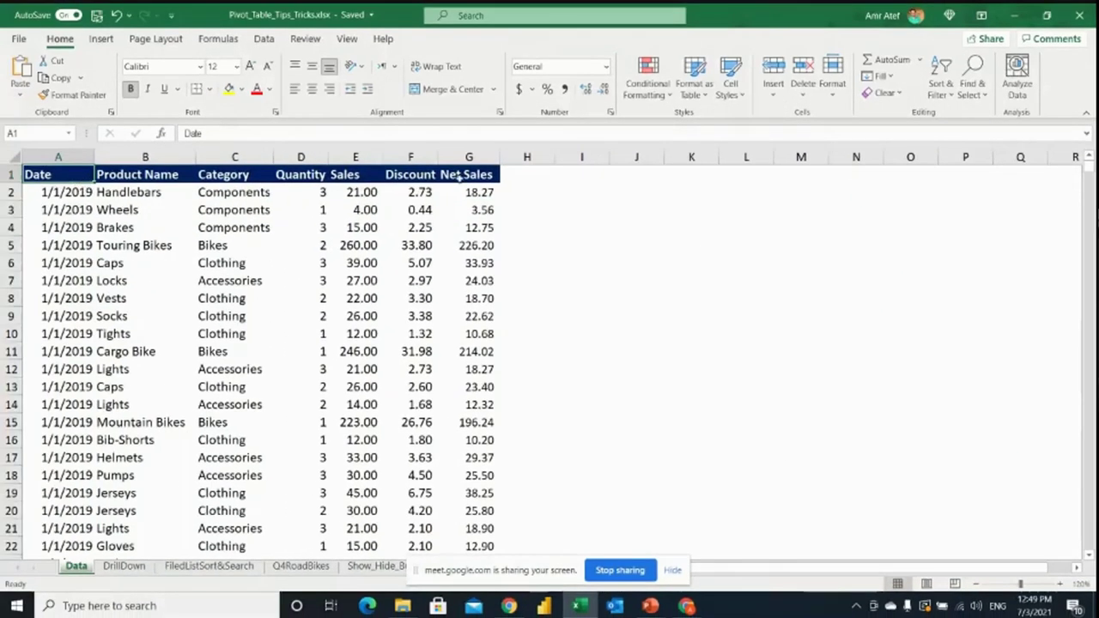
left_click(460, 175)
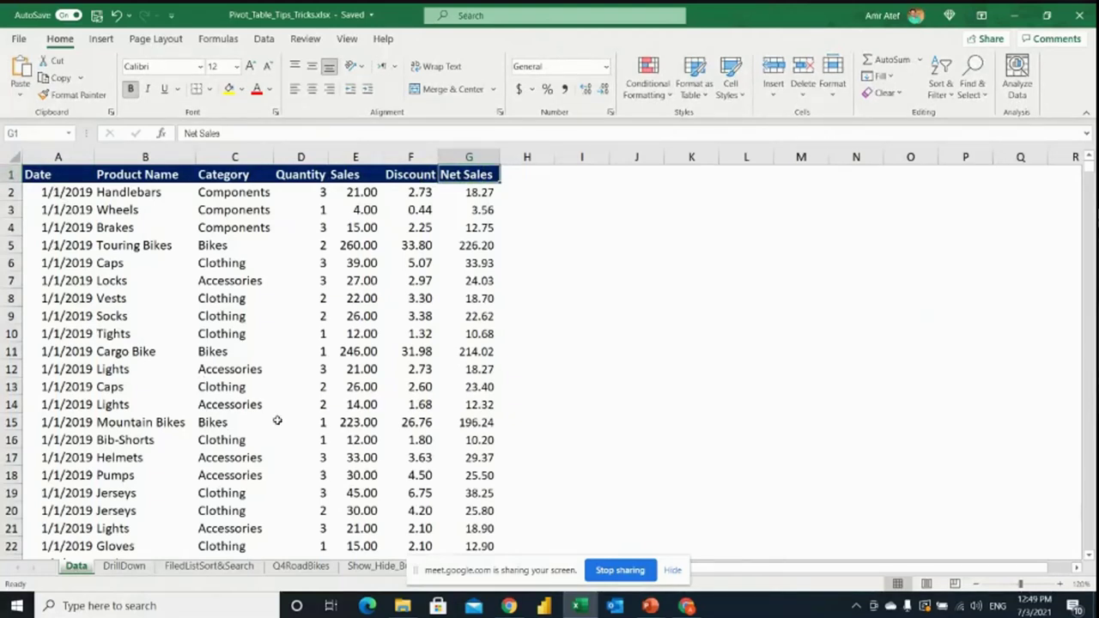
left_click(183, 571)
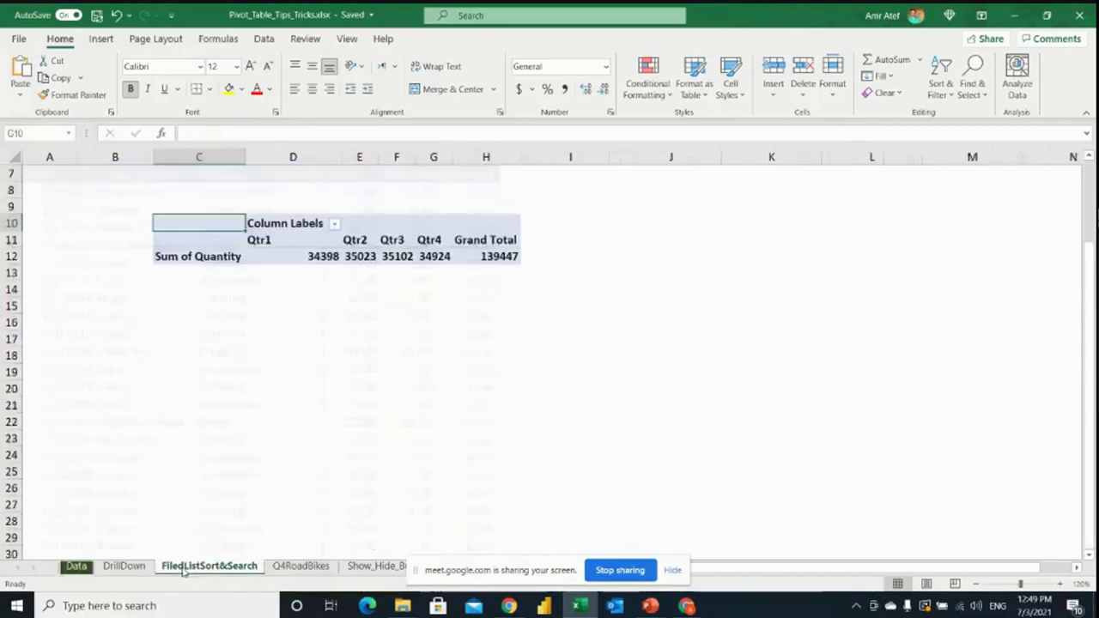
left_click(1073, 189)
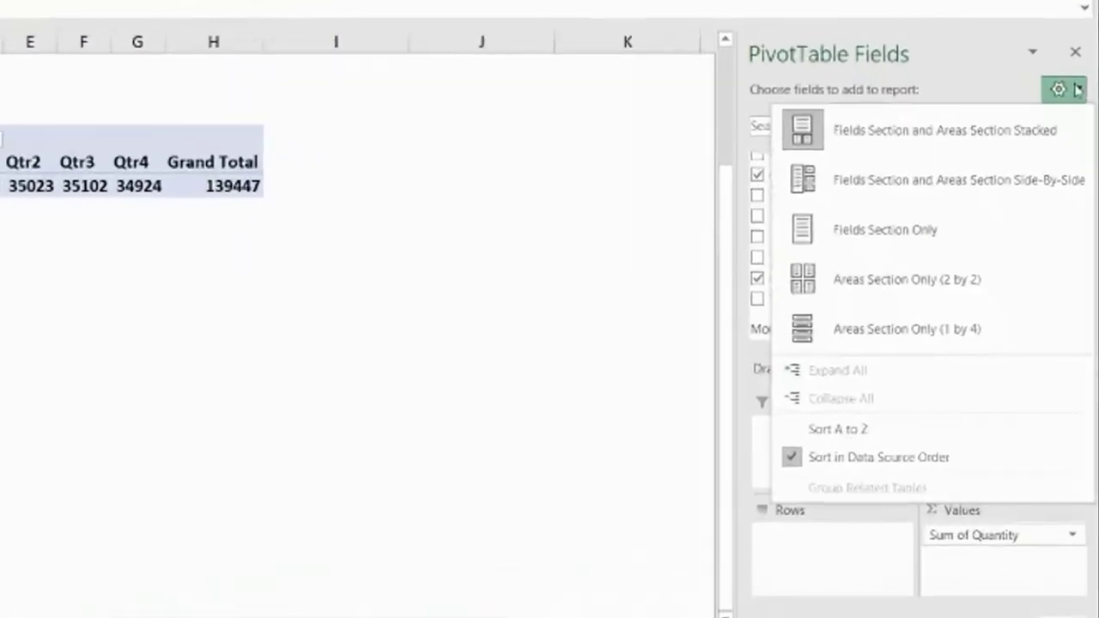
left_click(1082, 175)
left_click(1083, 175)
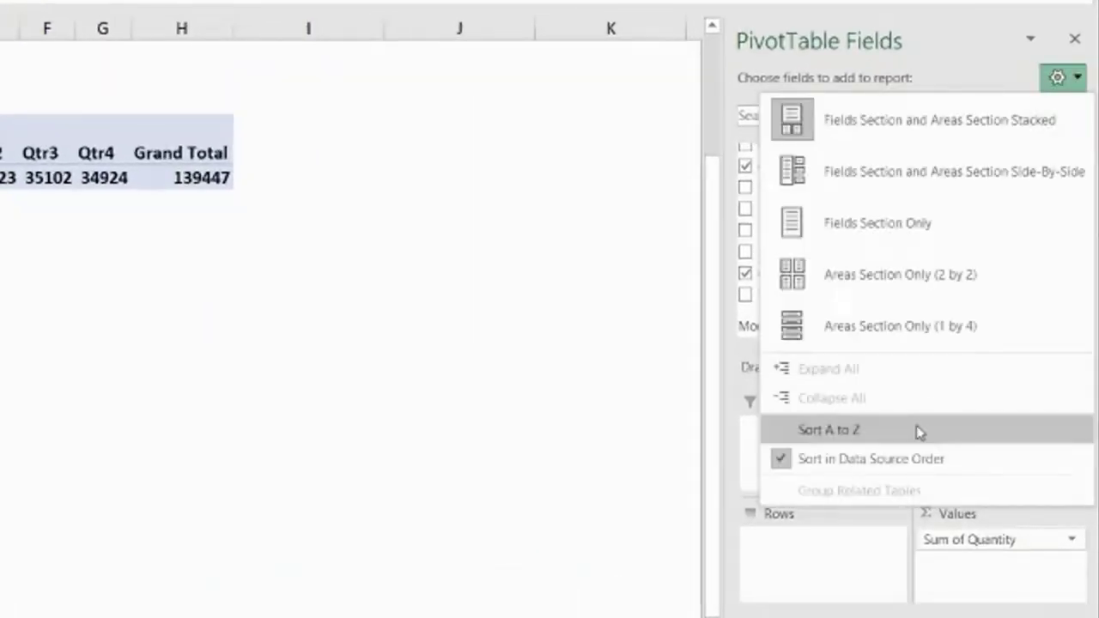
left_click(856, 432)
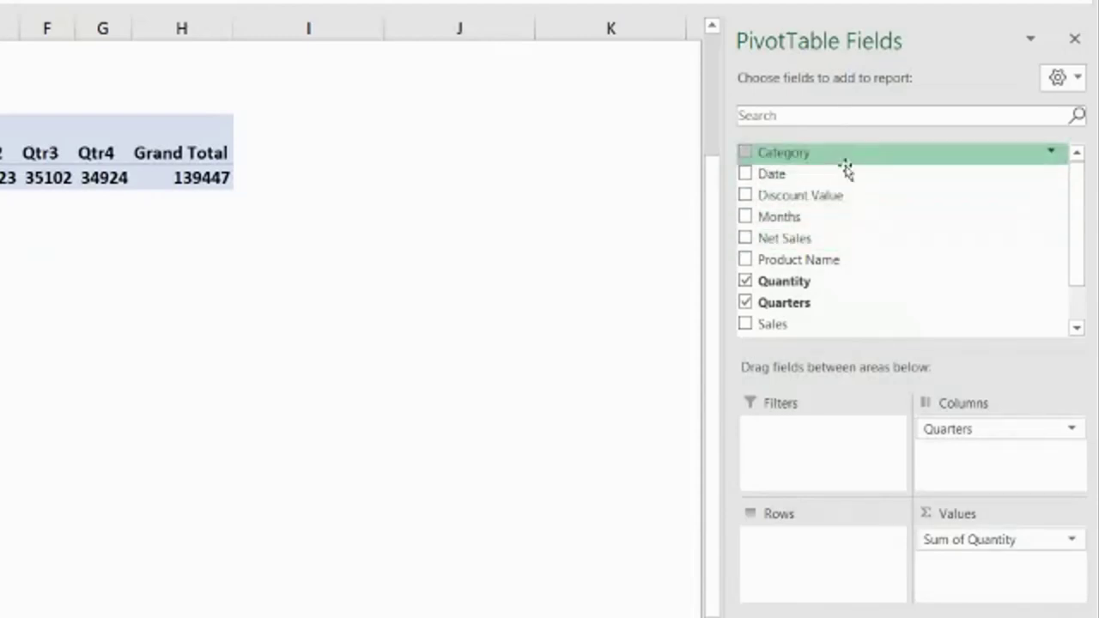
left_click_drag(842, 159, 876, 565)
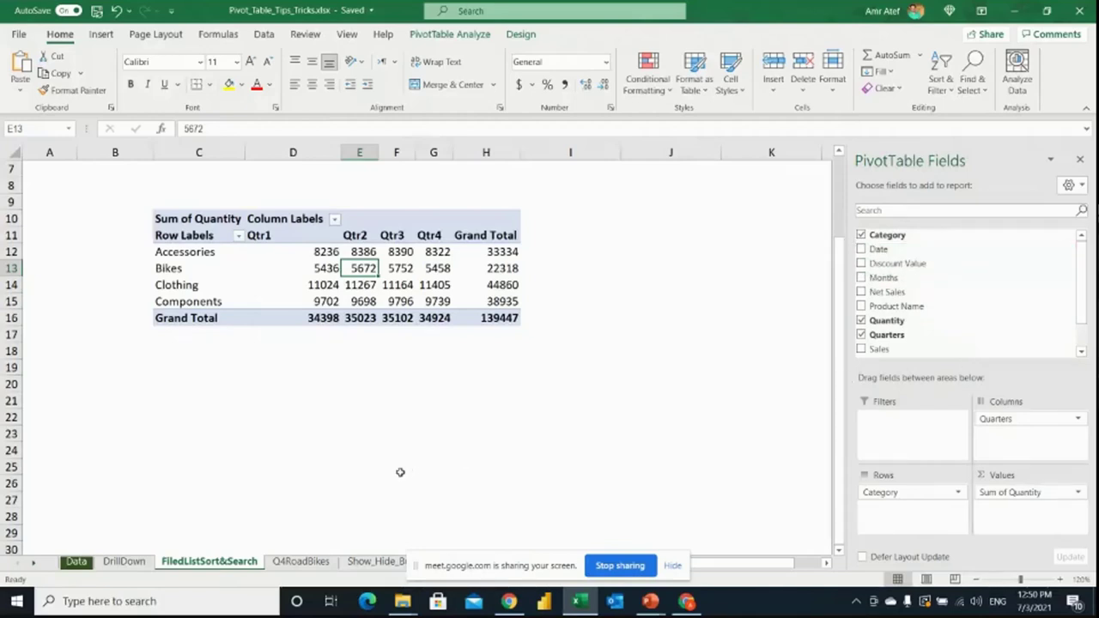
- Switch to the Show_Hide_Buttons sheet with the Category and Product Name PivotTable
scroll(292, 562, "down", 2)
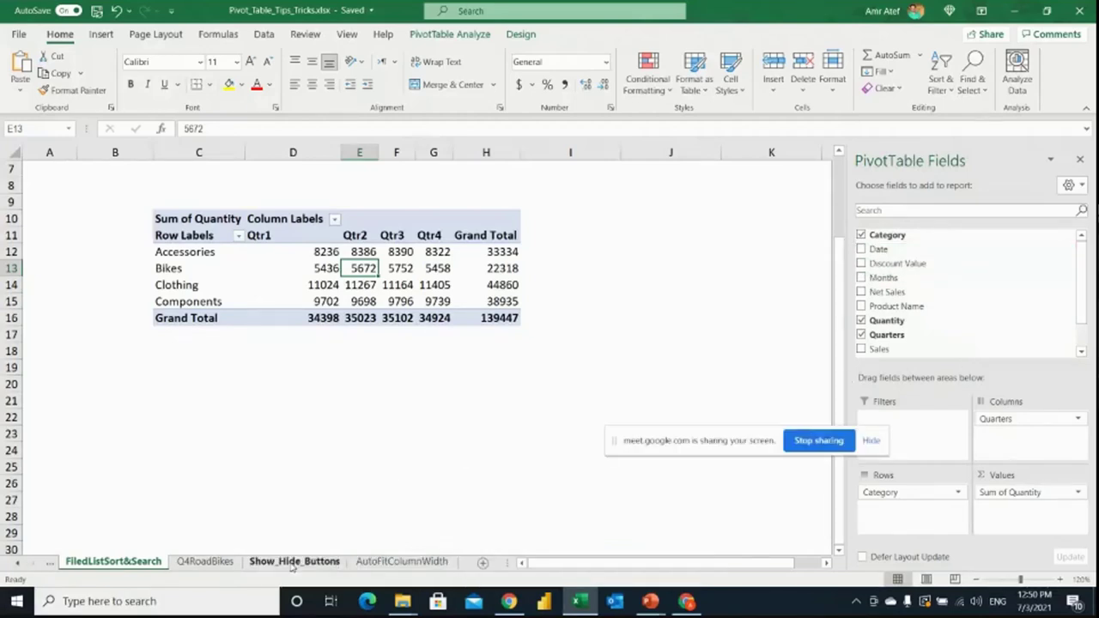
left_click(292, 563)
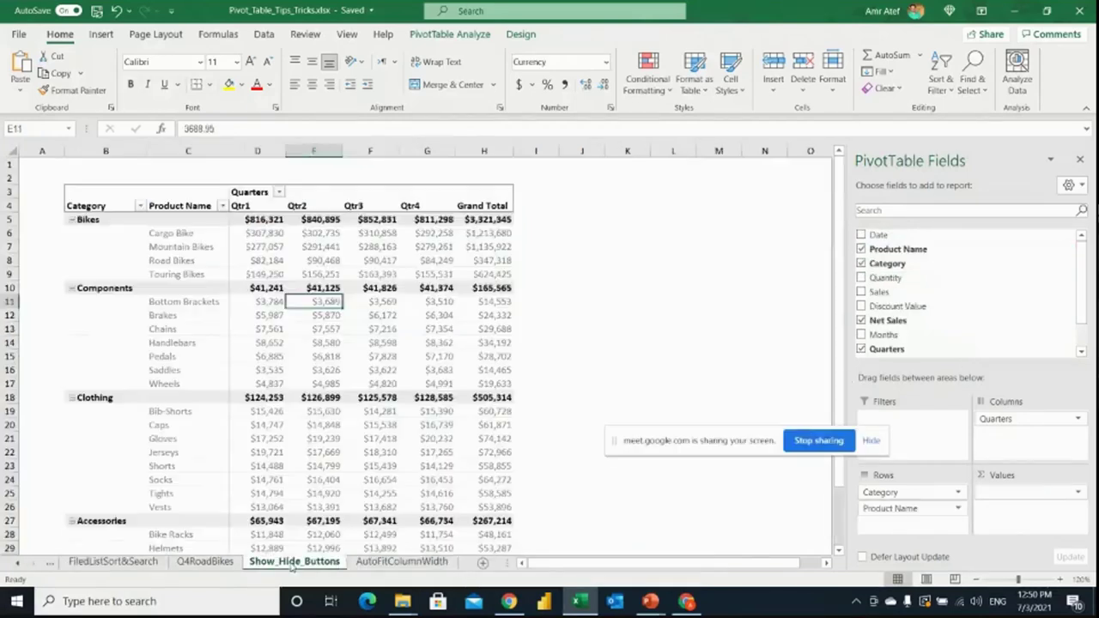
left_click(1065, 581)
left_click(1065, 581)
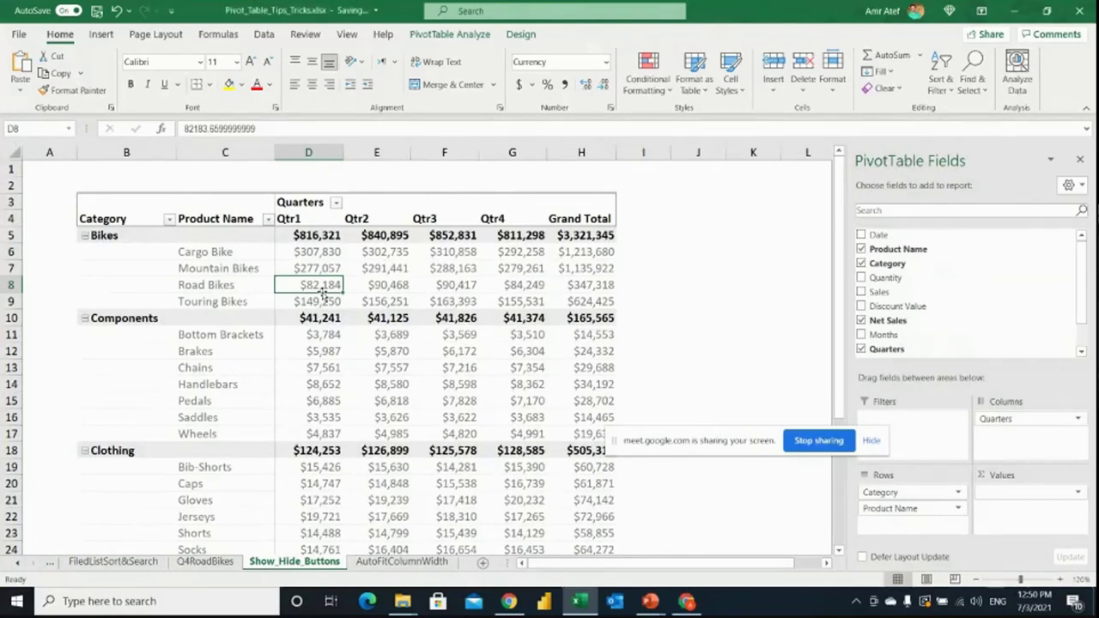
- Collapse and re-expand the Bikes category in the PivotTable
left_click(86, 239)
left_click(86, 240)
left_click(86, 240)
left_click(86, 240)
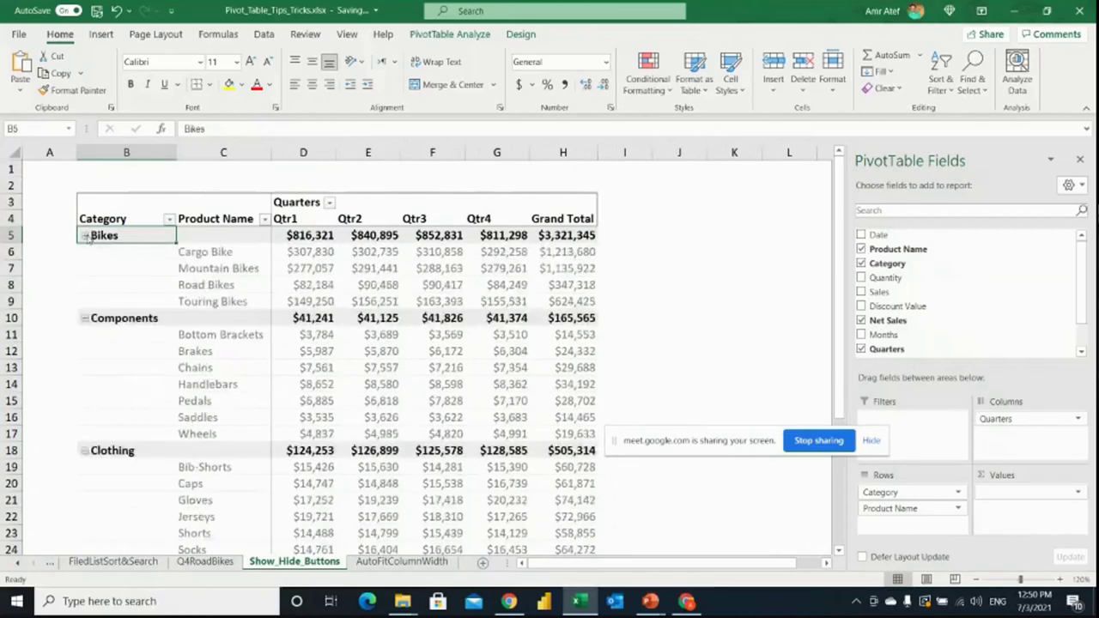
left_click(86, 236)
left_click(86, 236)
- Hide the expand/collapse (+/-) buttons and the field headers of the PivotTable on the Show_Hide_Buttons sheet
left_click(180, 252)
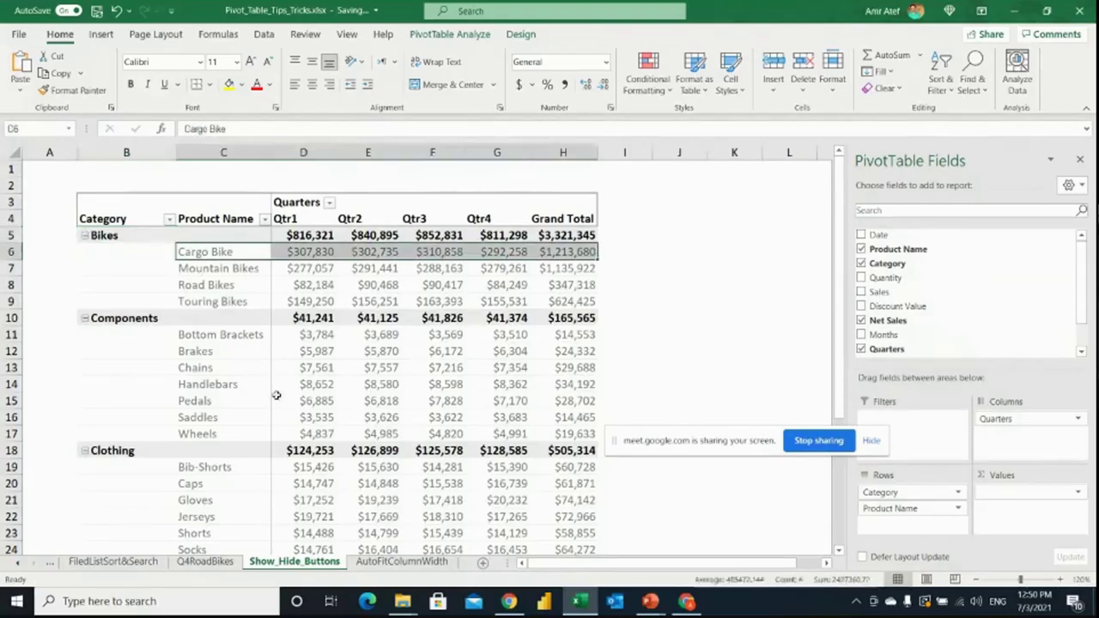
left_click(198, 269)
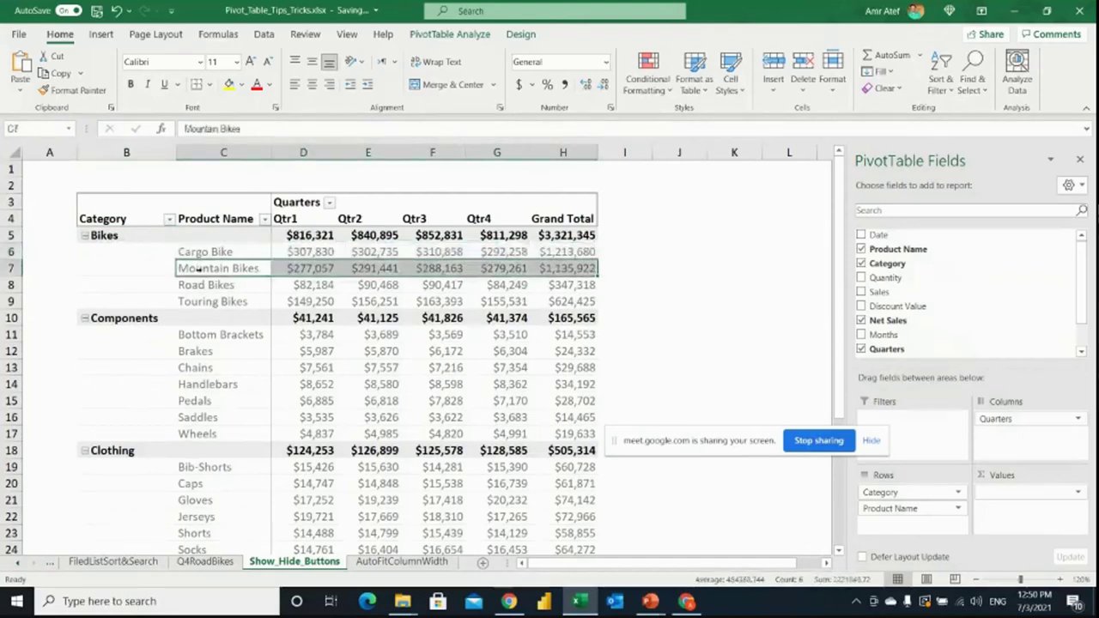
left_click(444, 34)
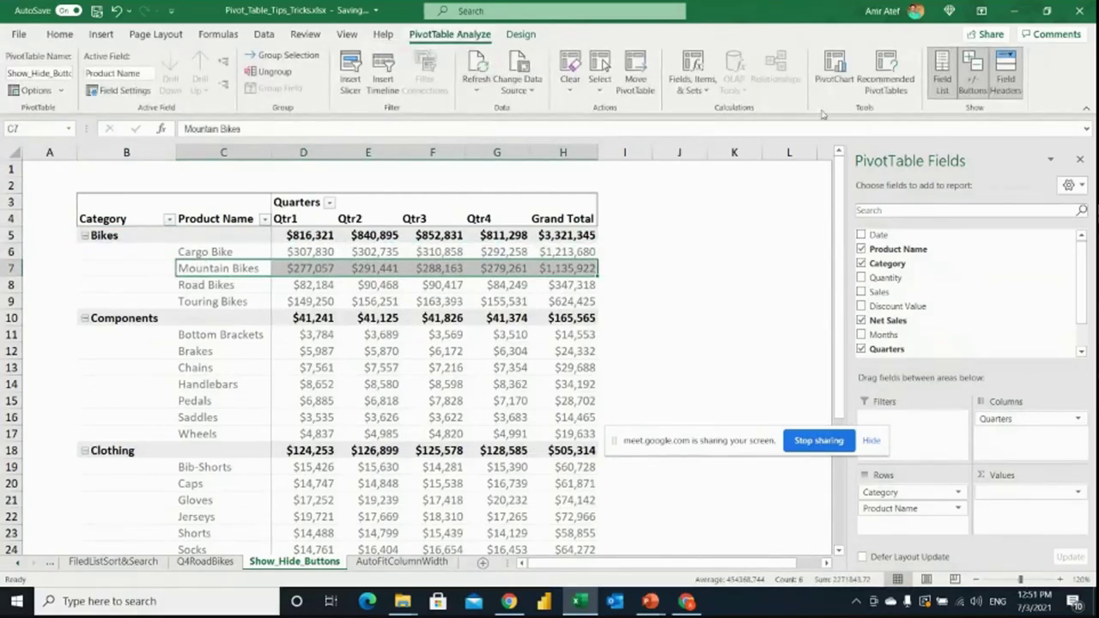
left_click(975, 79)
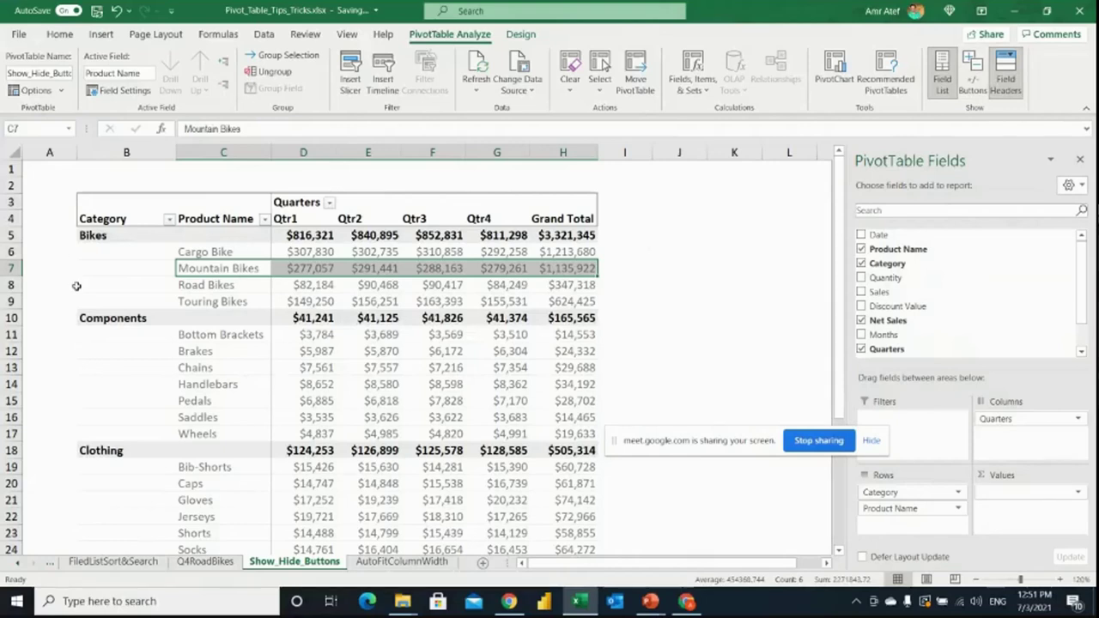
left_click(1005, 84)
left_click(364, 234)
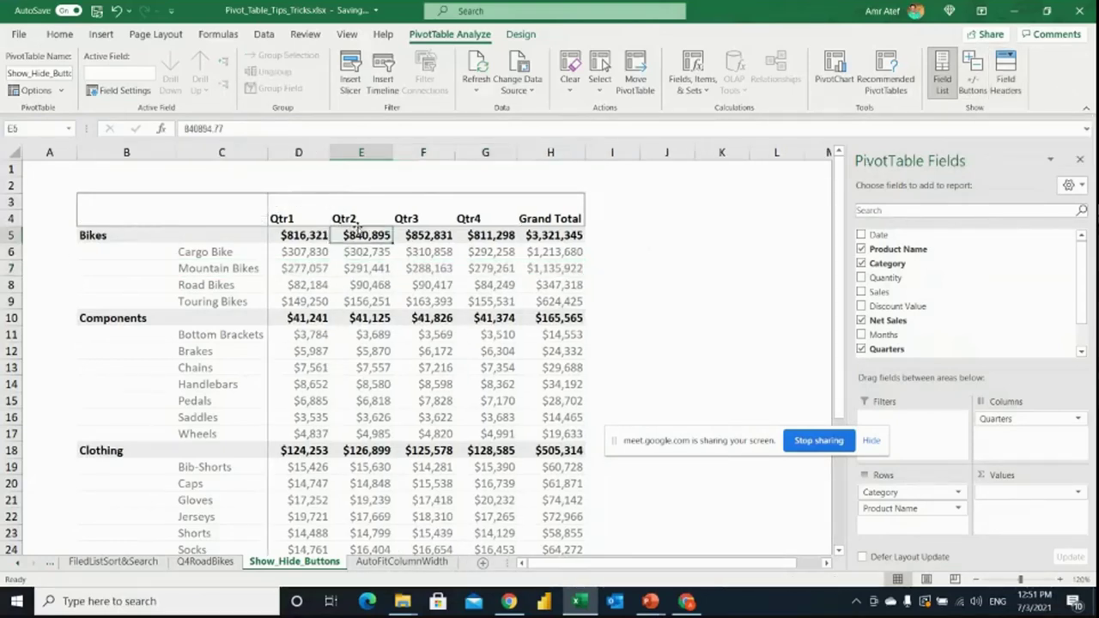
mouse_move(277, 247)
mouse_move(476, 272)
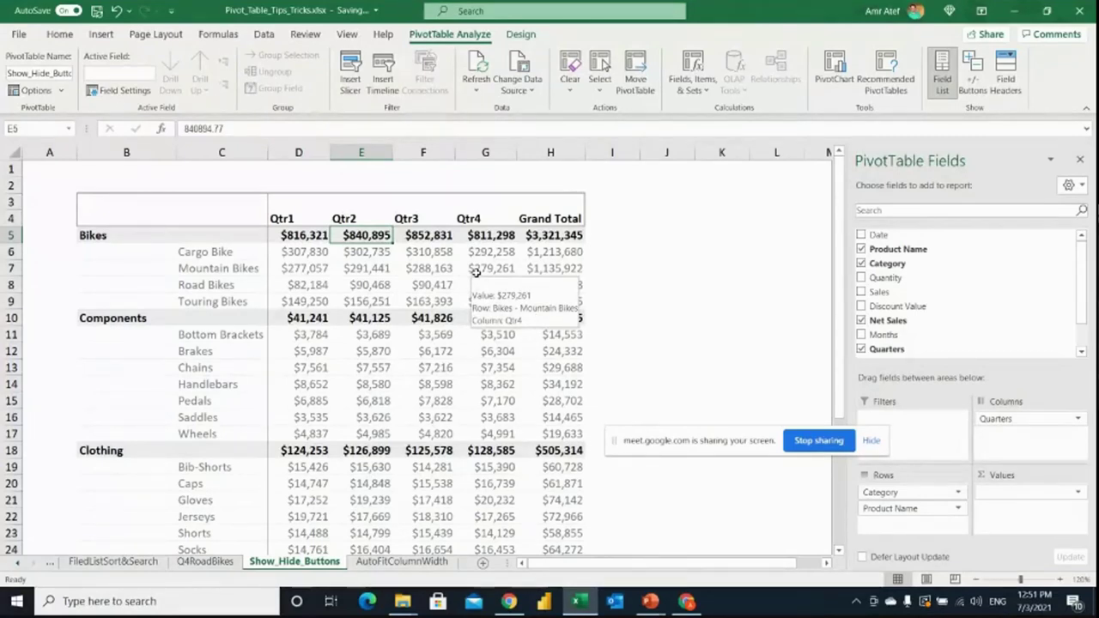
left_click(378, 269)
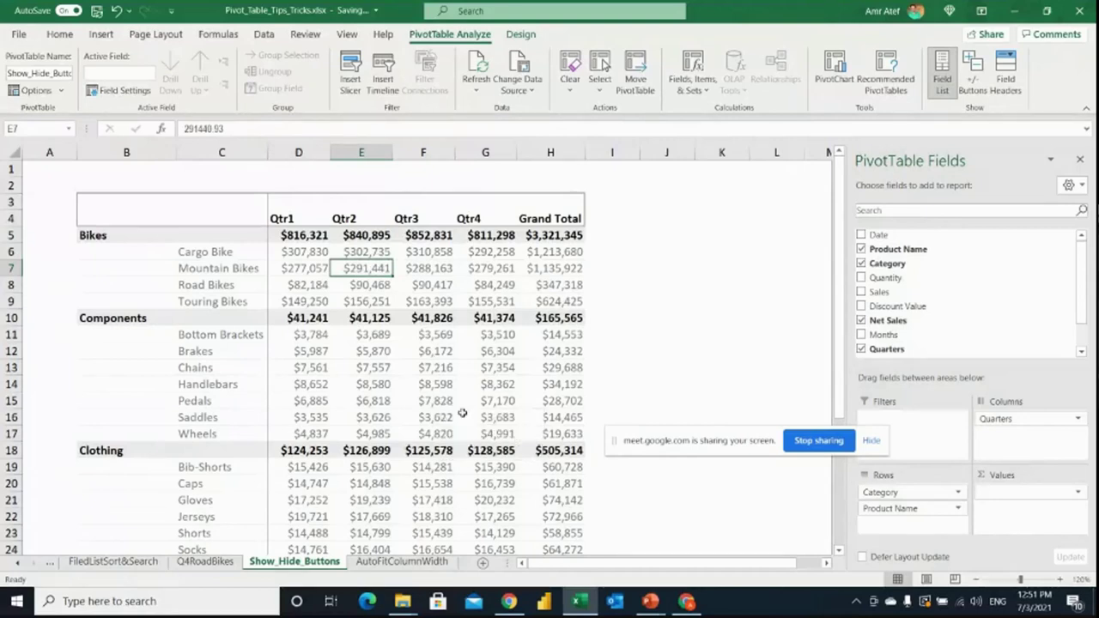
- Switch to the AutoFitColumnWidth sheet and make the PivotTable field list narrower to give the worksheet more room
left_click(402, 562)
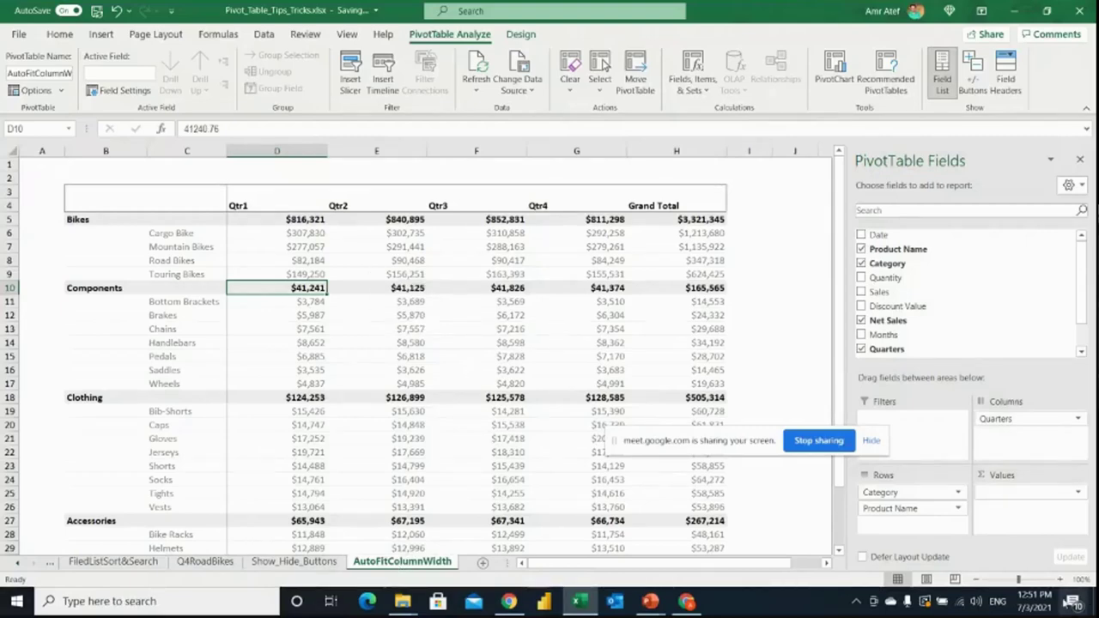
left_click(1061, 580)
left_click(1062, 580)
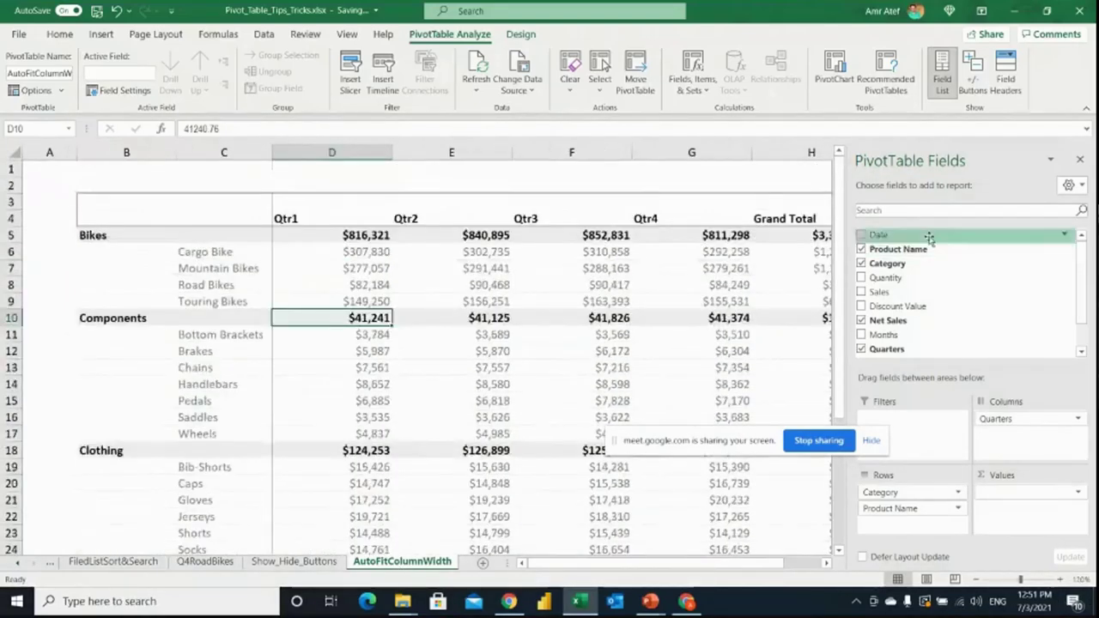
left_click_drag(848, 230, 918, 232)
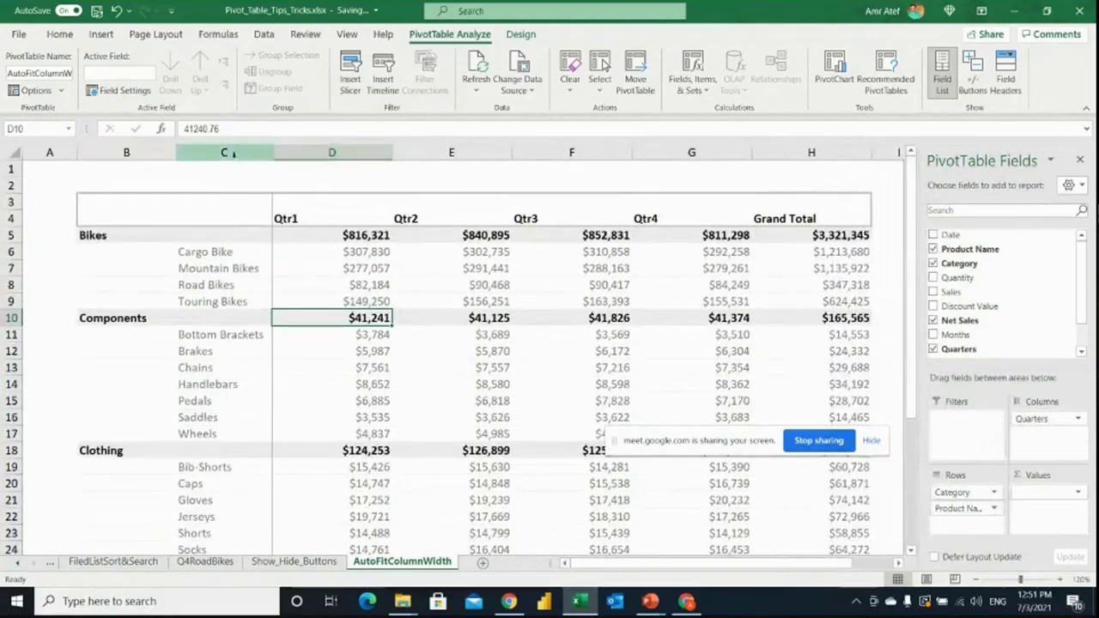
- Narrow columns D through H slightly to one equal width and refresh the PivotTable to test its column autofit
left_click_drag(311, 152, 840, 137)
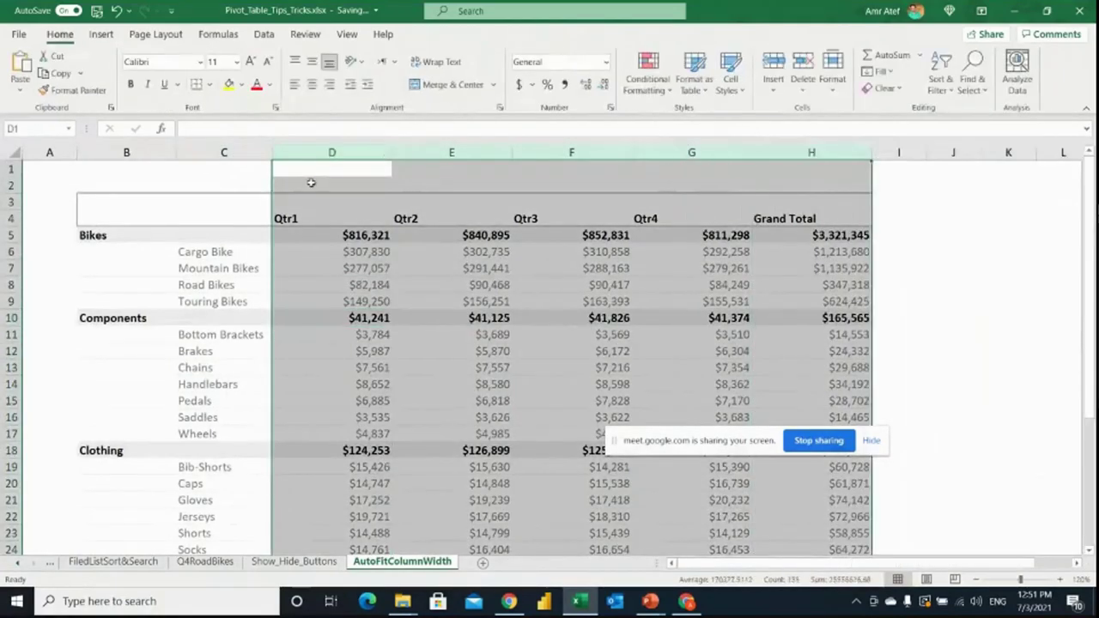
left_click_drag(391, 152, 389, 152)
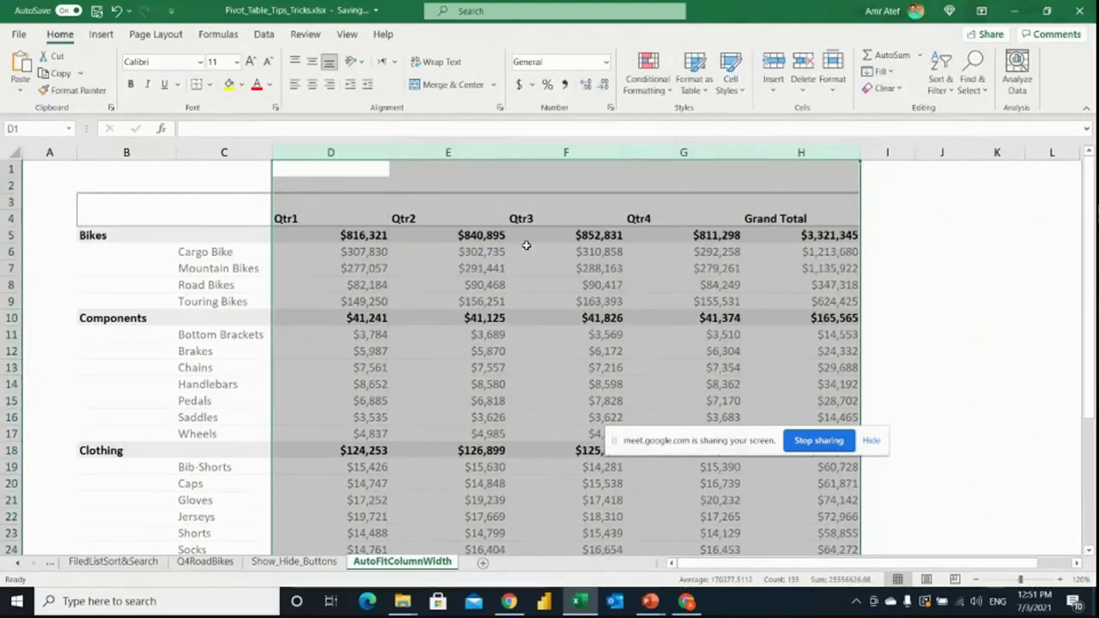
left_click(494, 290)
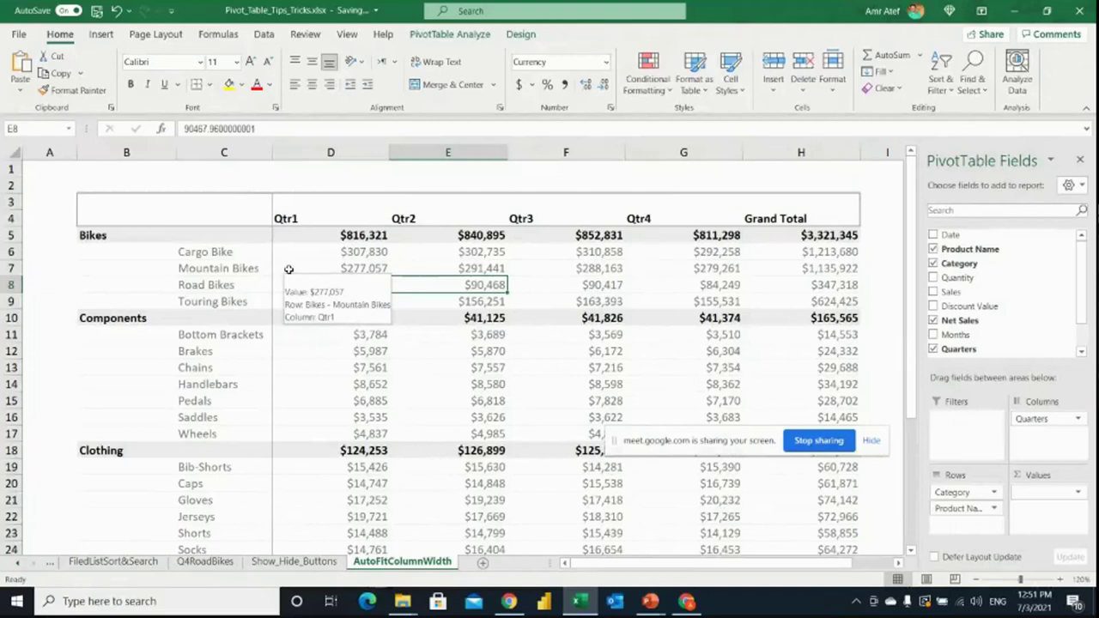
right_click(288, 270)
left_click(443, 335)
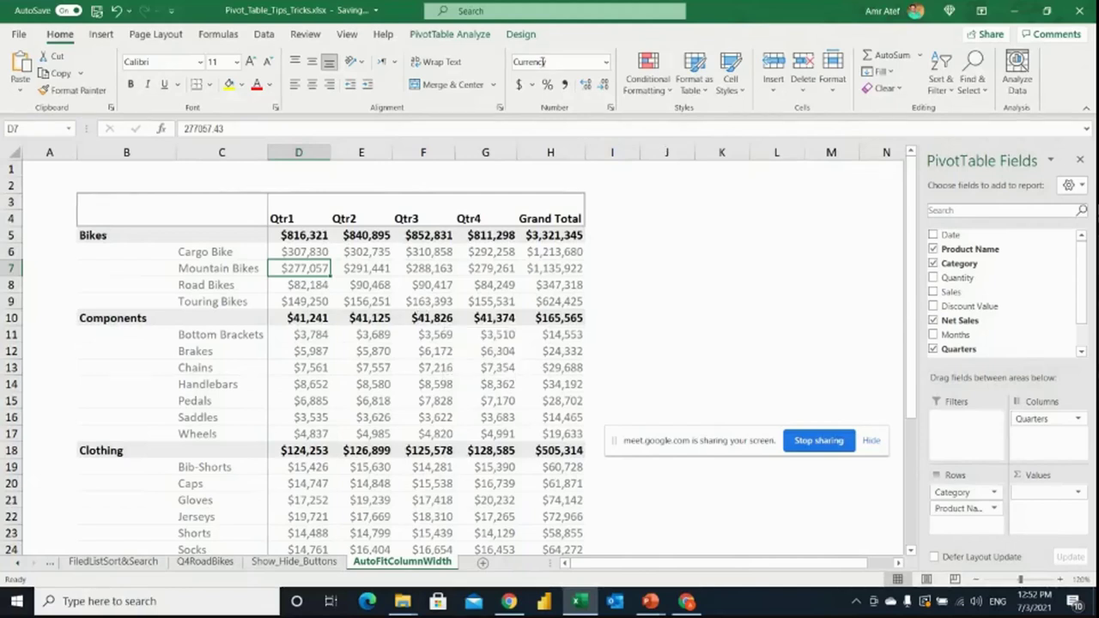
- Turn off "Autofit column widths on update" in the AutoFitColumnWidth PivotTable's options and accept the change
left_click(444, 34)
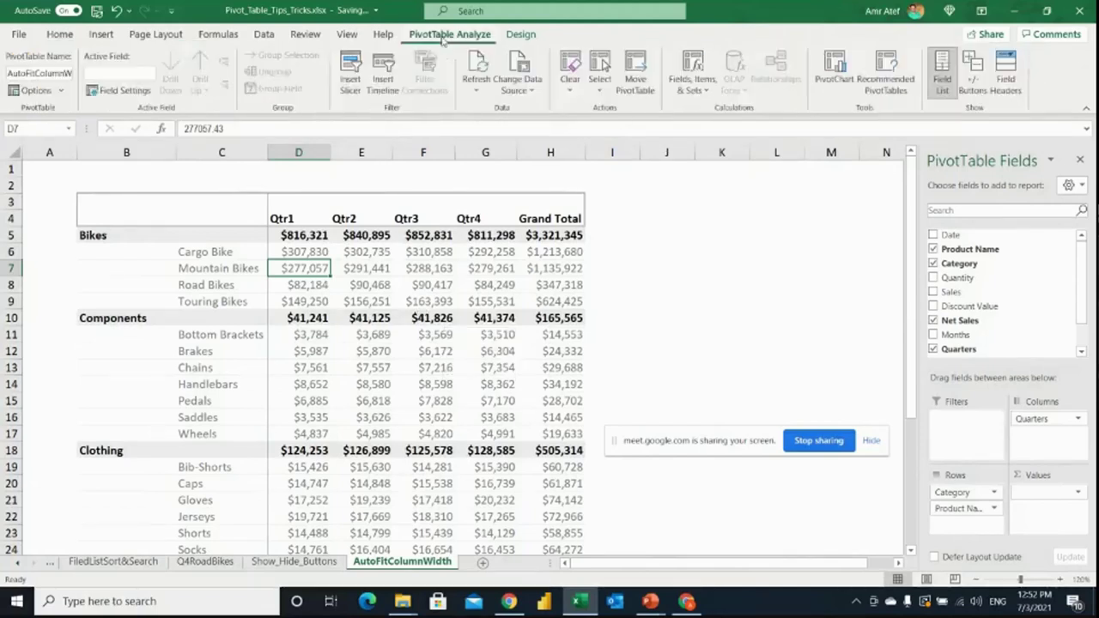
left_click(30, 91)
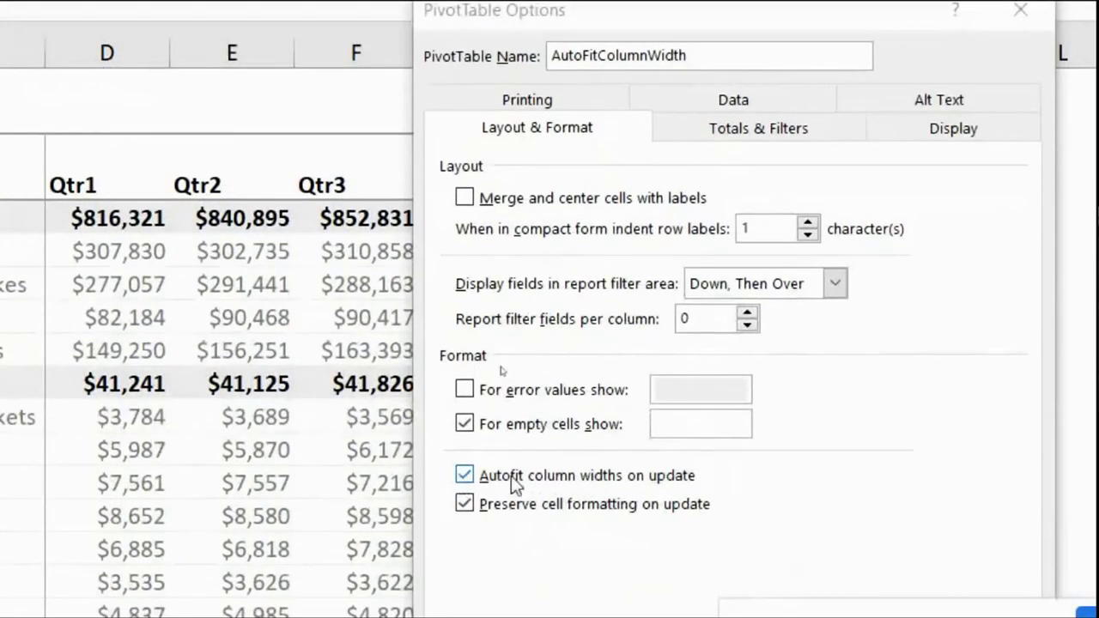
left_click(464, 476)
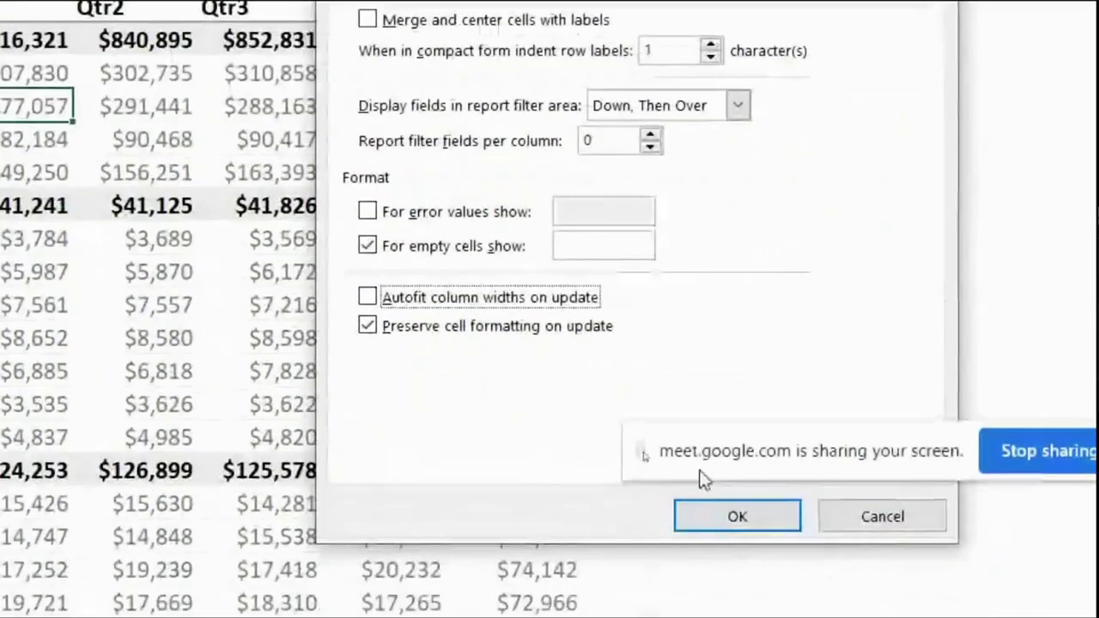
left_click(726, 521)
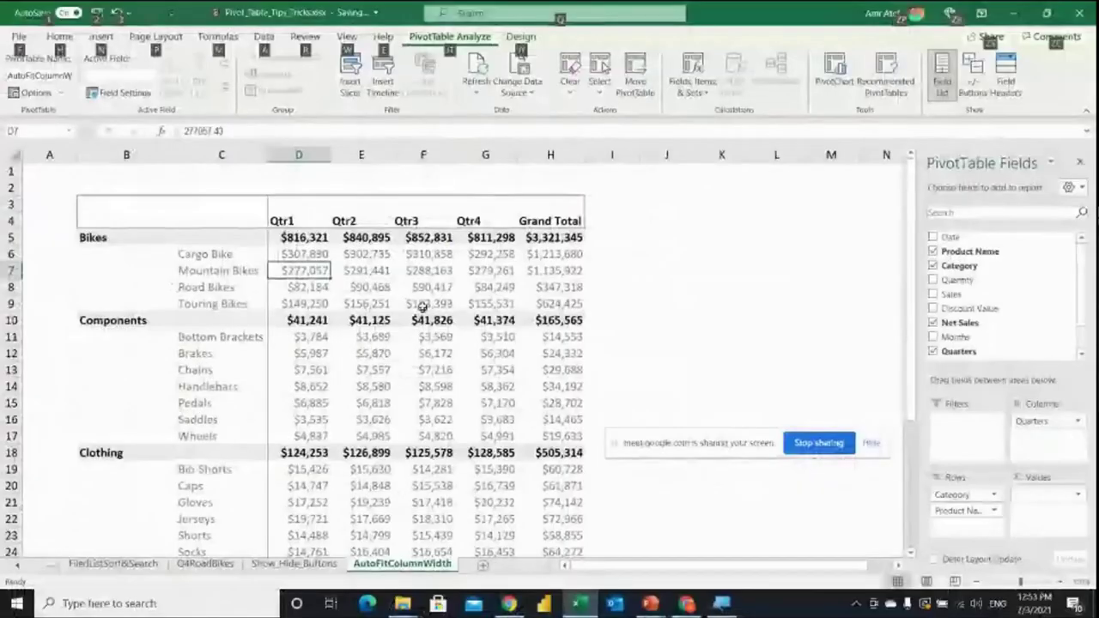
left_click(270, 106)
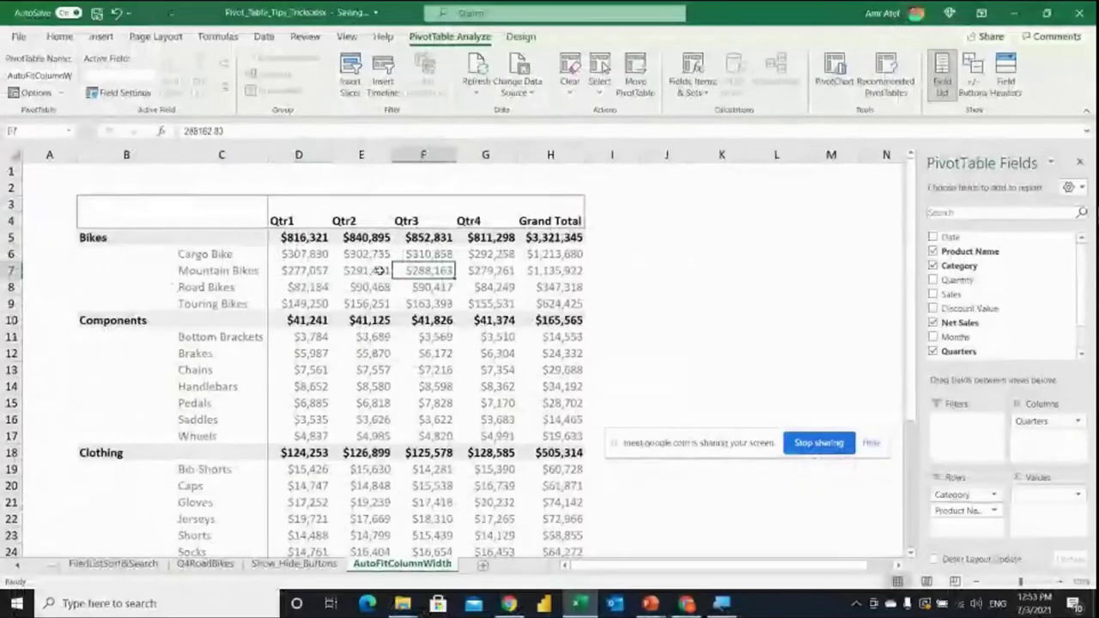
- Widen columns D through H to one equal width and refresh the PivotTable
left_click_drag(301, 153, 684, 163)
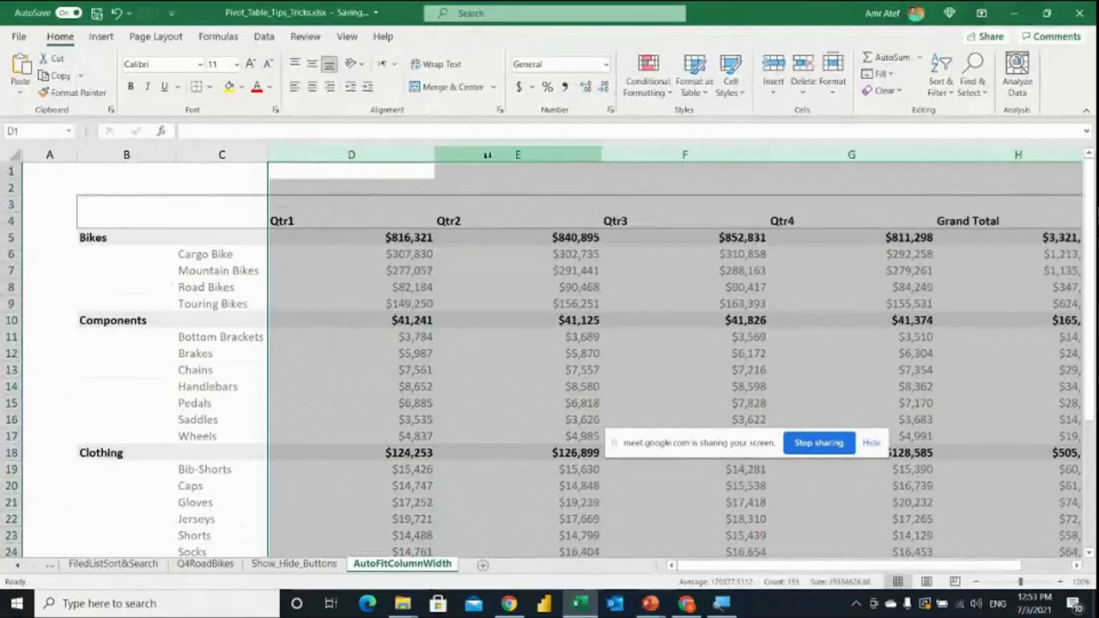
left_click_drag(435, 152, 393, 156)
left_click(361, 288)
right_click(360, 288)
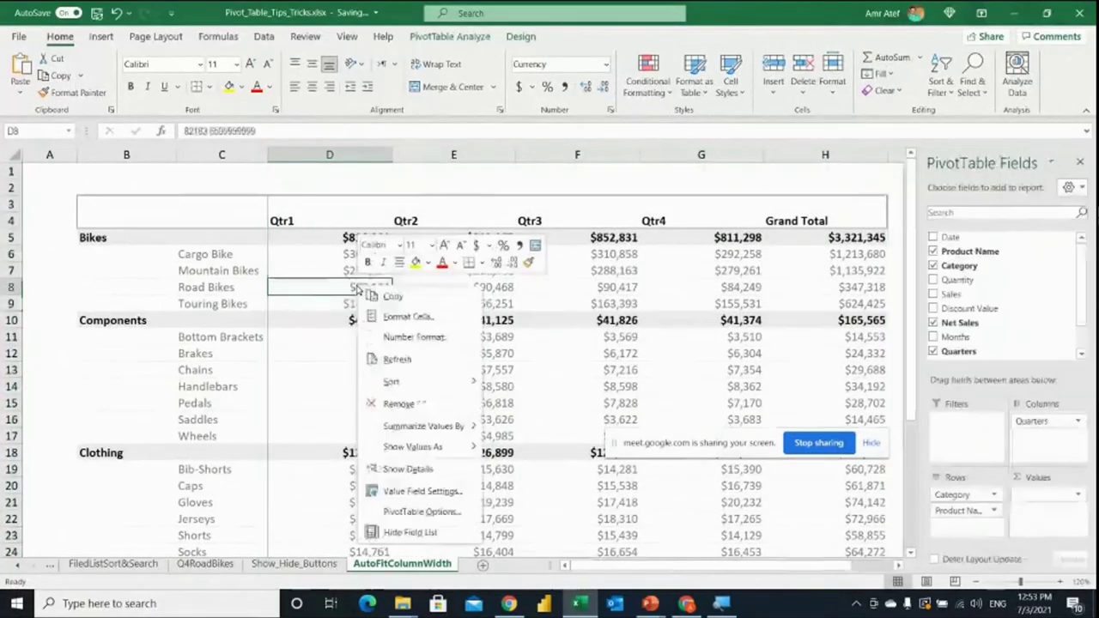
left_click(408, 361)
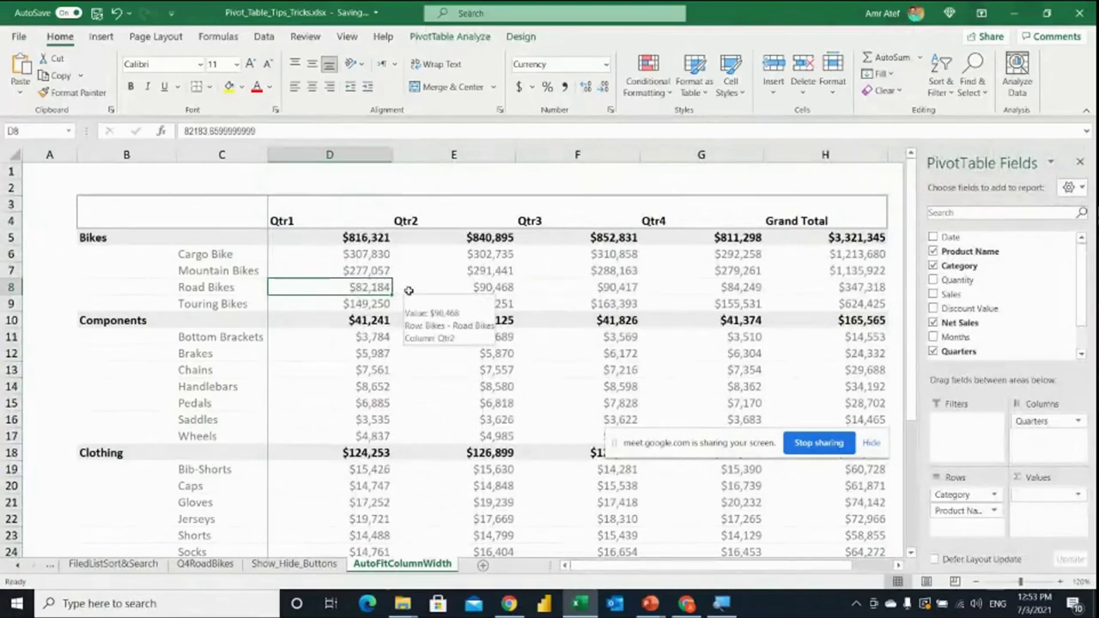